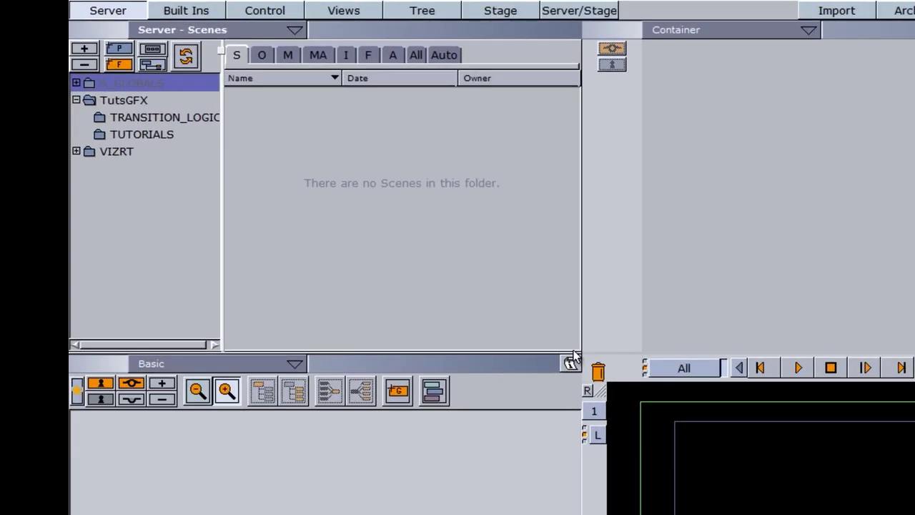
Create a project named TL1 inside the TRANSITION_LOGIC folder.
click(131, 116)
drag(143, 117, 218, 118)
text(tuts)
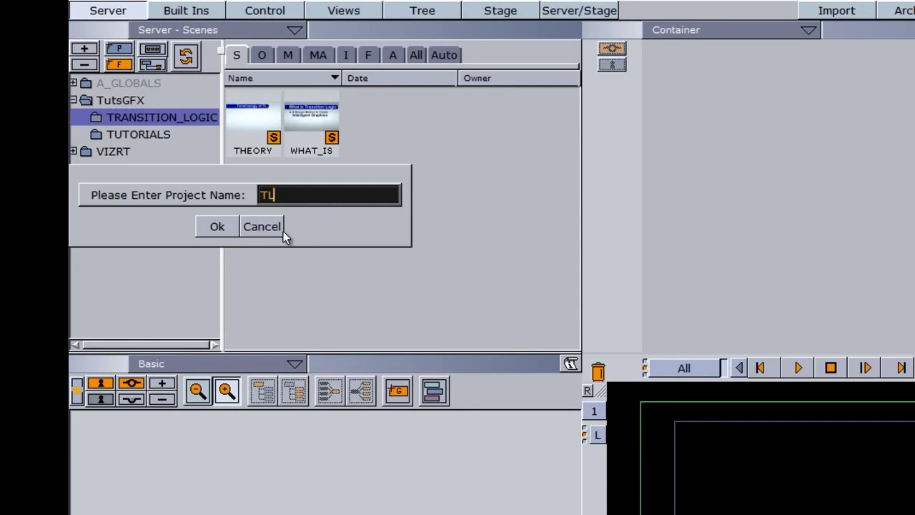
key(Return)
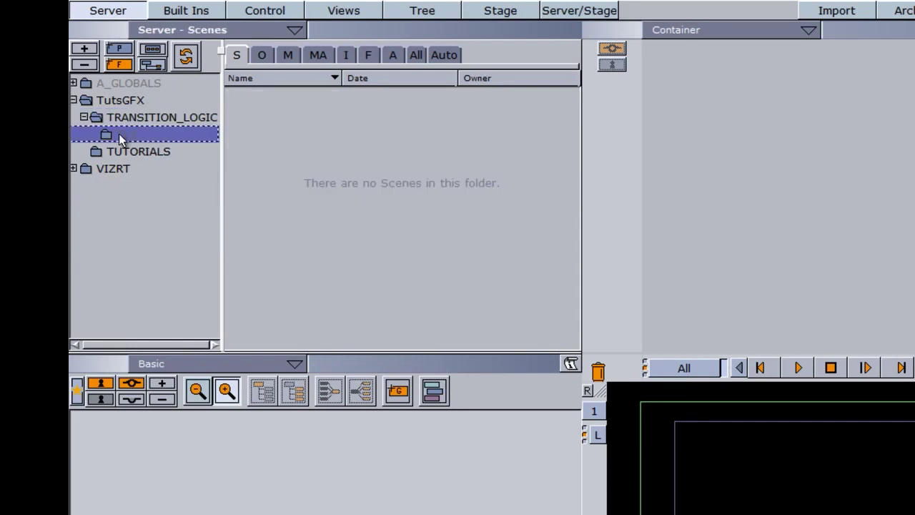
Create a scene named MASTER in the TL1 project and open it for editing.
click(107, 135)
right_click(264, 120)
click(290, 131)
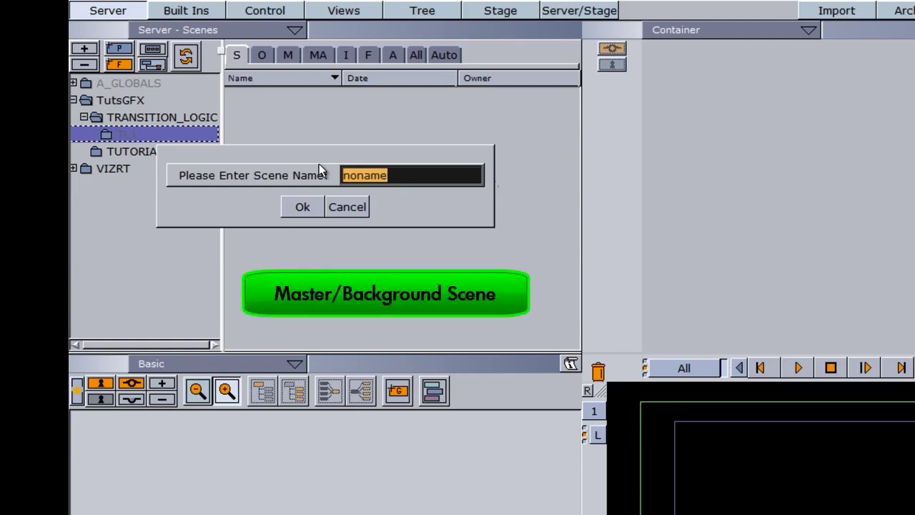
text(MASTER)
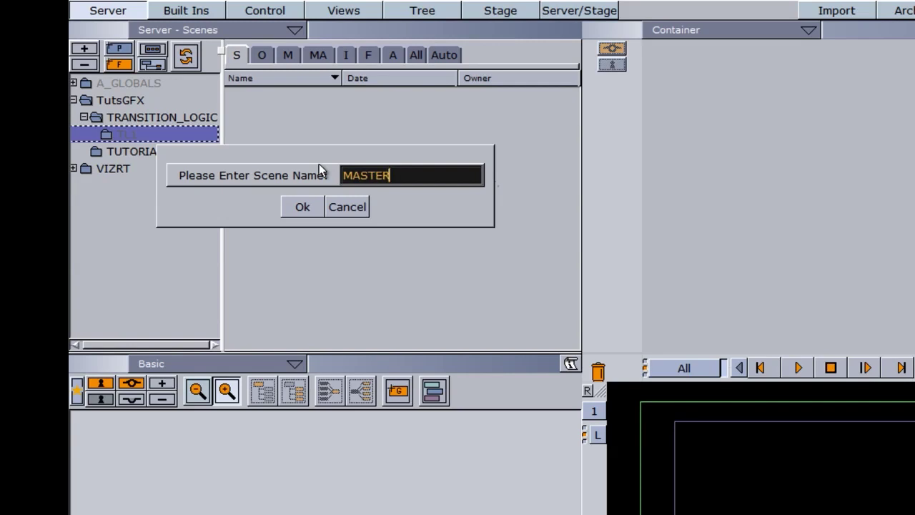
click(300, 208)
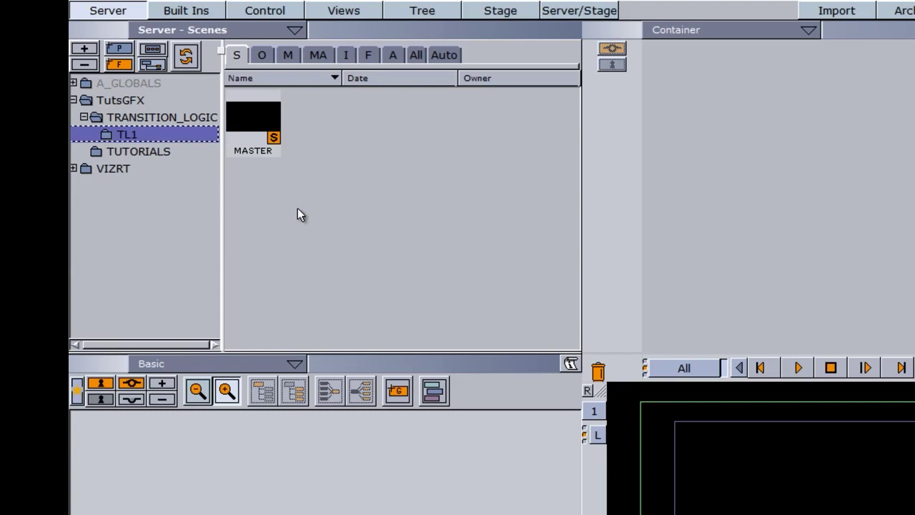
double_click(258, 121)
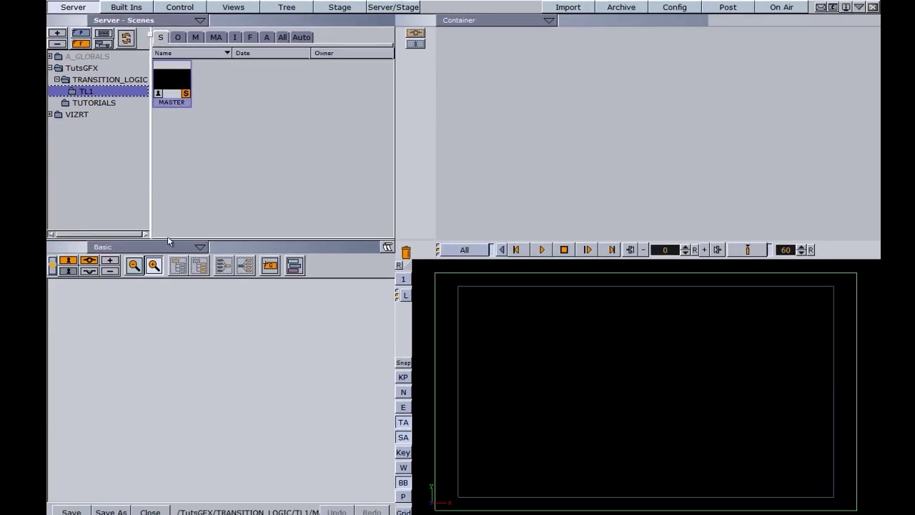
Add a group container to the scene tree and name it LOWERTHIRDBOTTOM.
drag(275, 267, 140, 329)
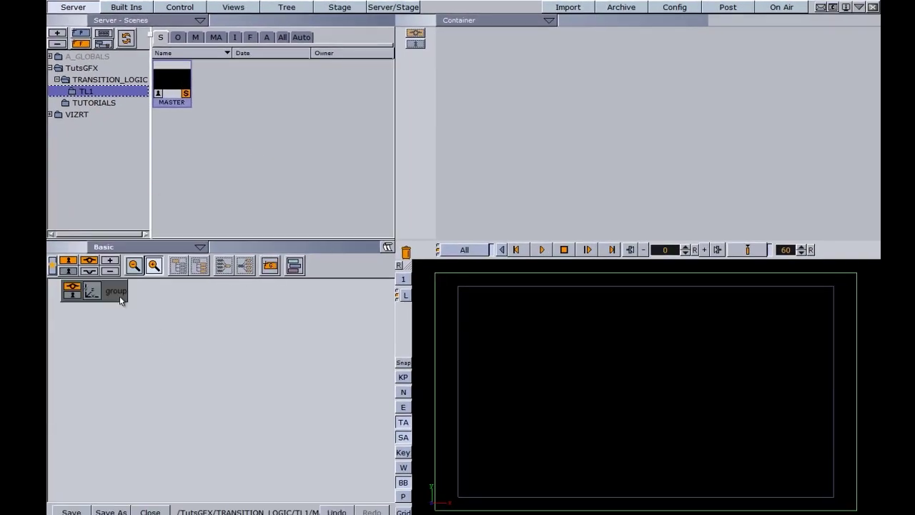
double_click(120, 293)
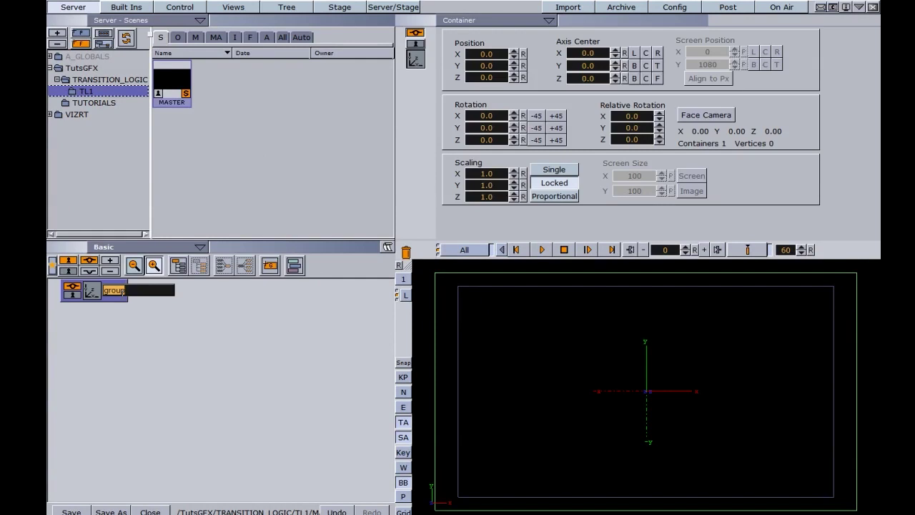
text(LOWERT)
text(HIRDBOTTOM)
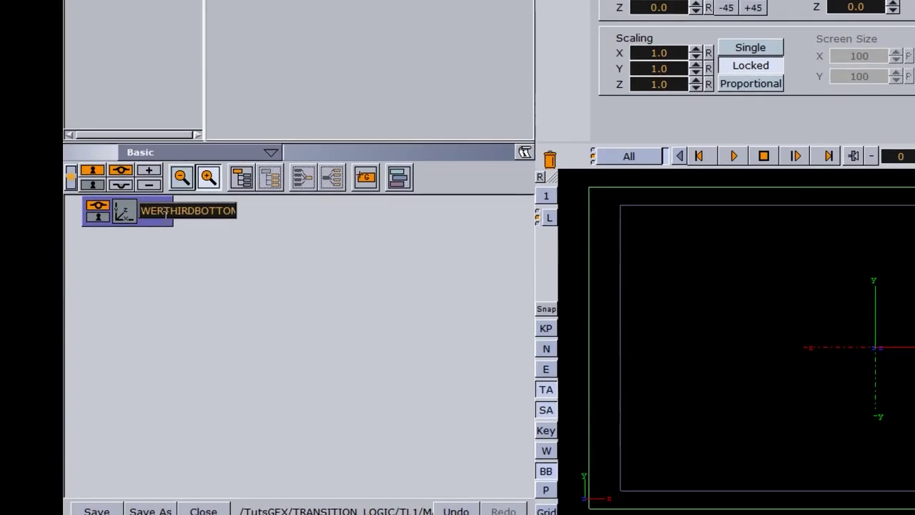
key(Return)
Add a child group under LOWERTHIRDBOTTOM and name it LOWERTHIRDBOTTOMDESIGN.
drag(365, 177, 272, 217)
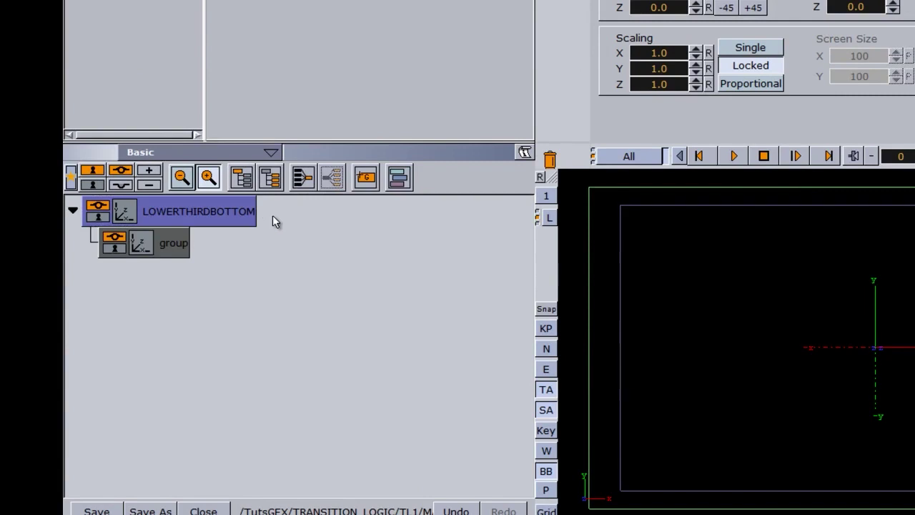
double_click(175, 243)
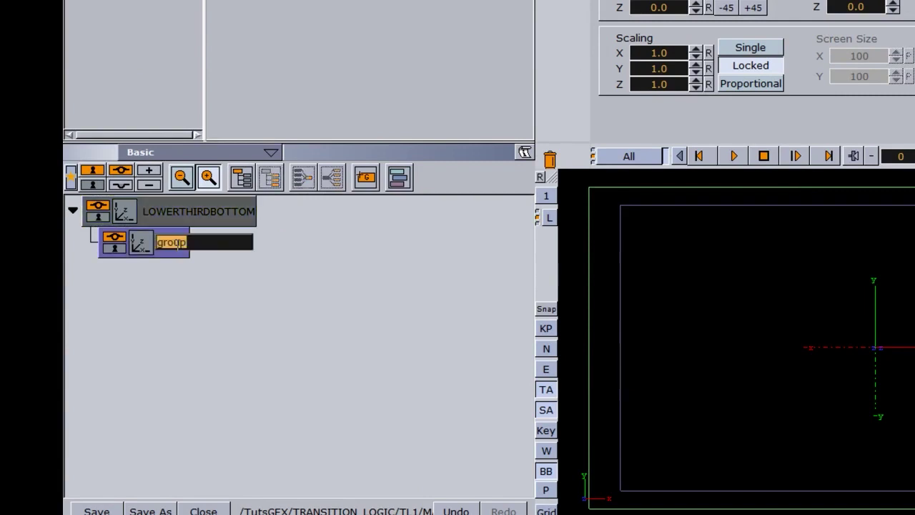
text(LOWERTH)
key(BackSpace)
key(BackSpace)
key(BackSpace)
text(RTHIRDBOTTOMDESIGN)
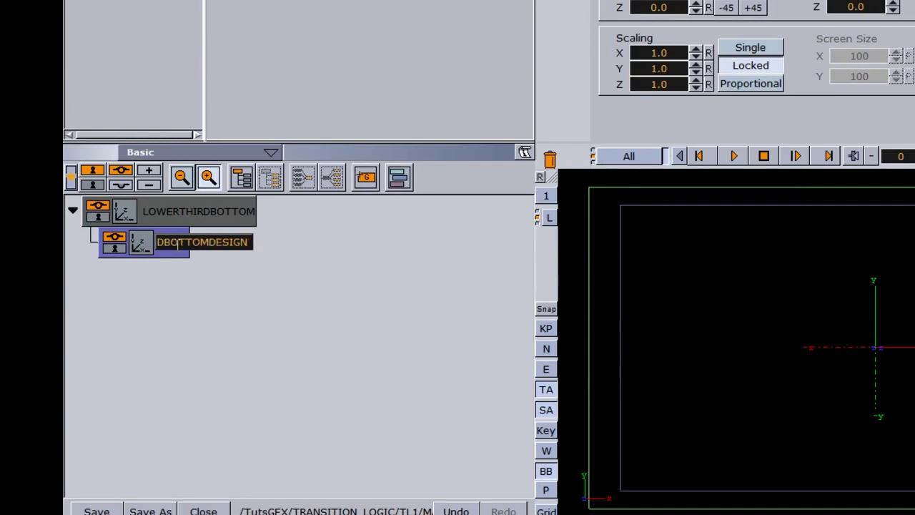
key(Return)
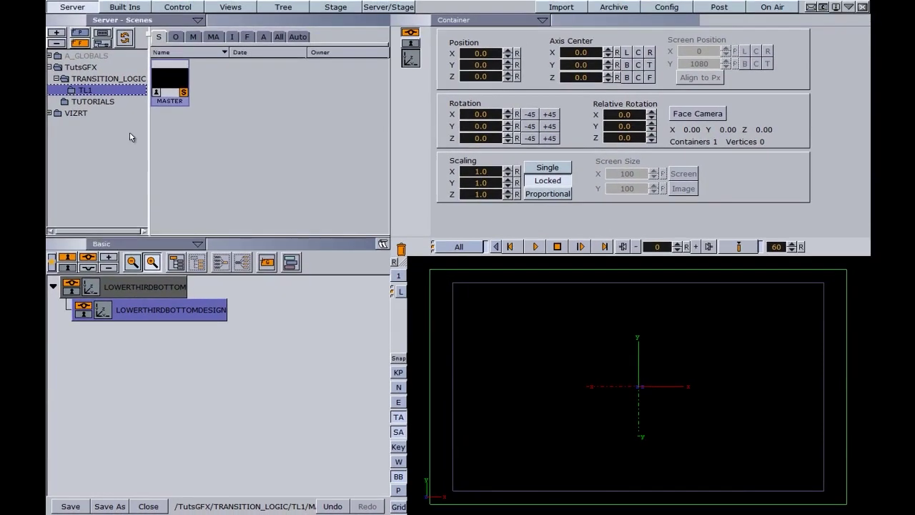
Add a Rectangle geometry under LOWERTHIRDBOTTOMDESIGN and set its width to 700 and its height to 25.
click(127, 7)
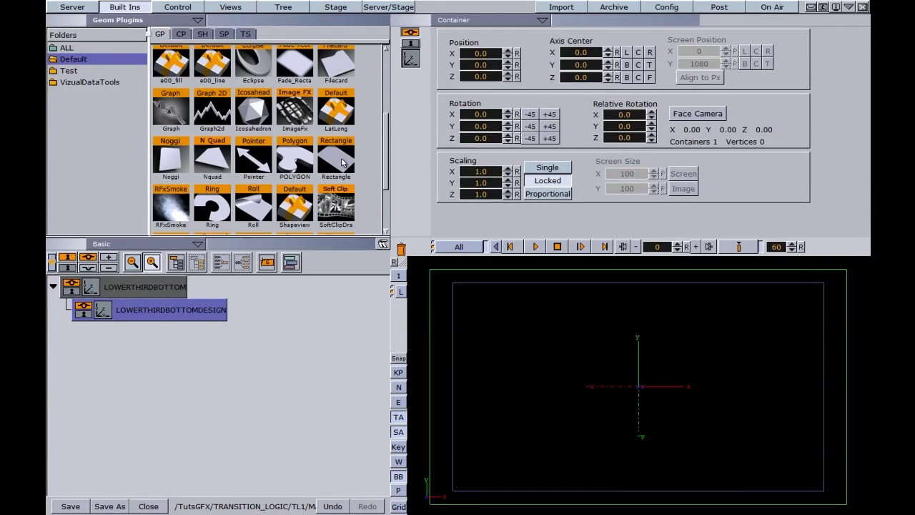
drag(341, 163, 257, 311)
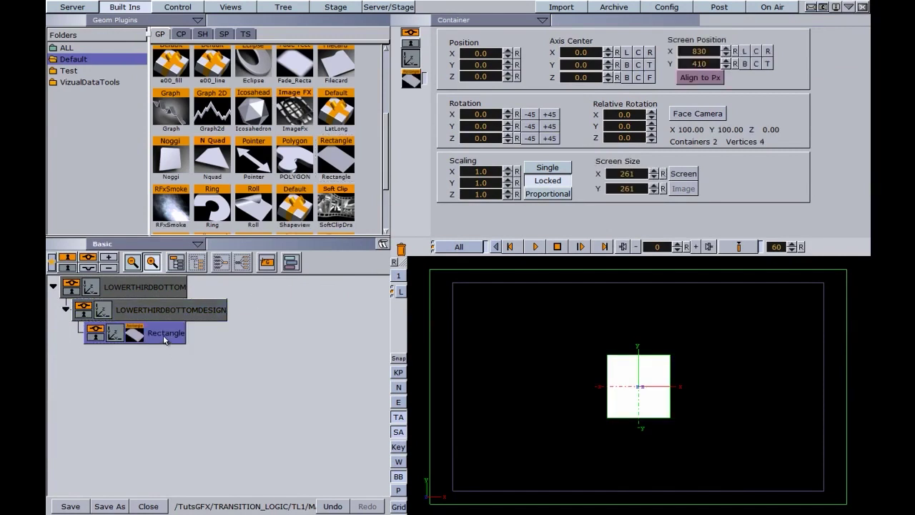
click(134, 334)
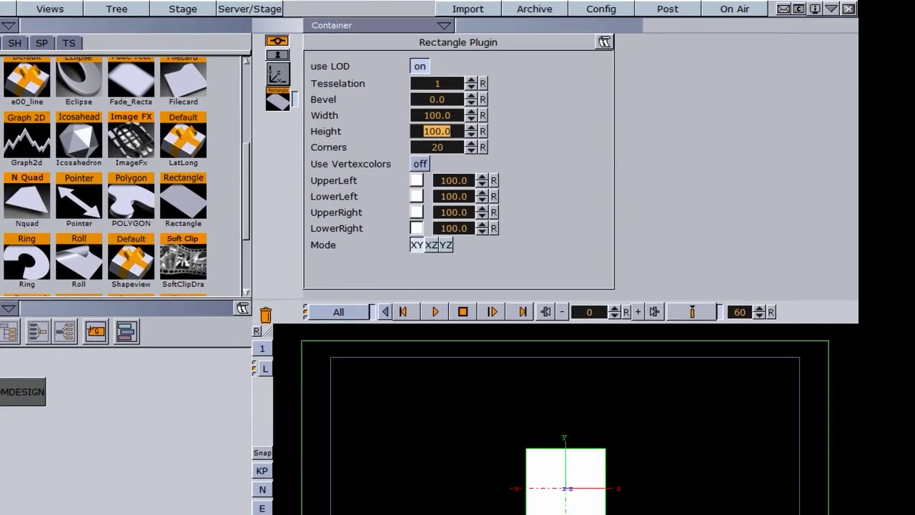
click(488, 103)
click(429, 116)
text(700)
key(Return)
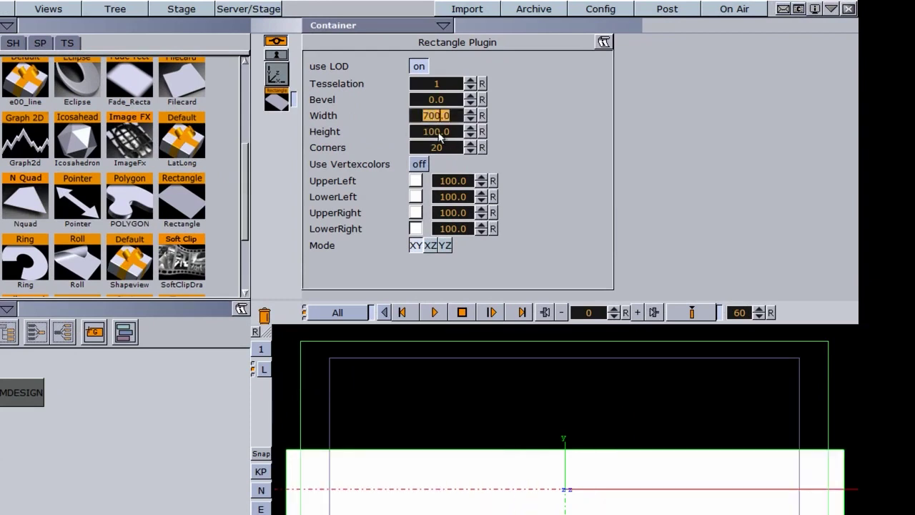
click(437, 133)
text(25)
key(Return)
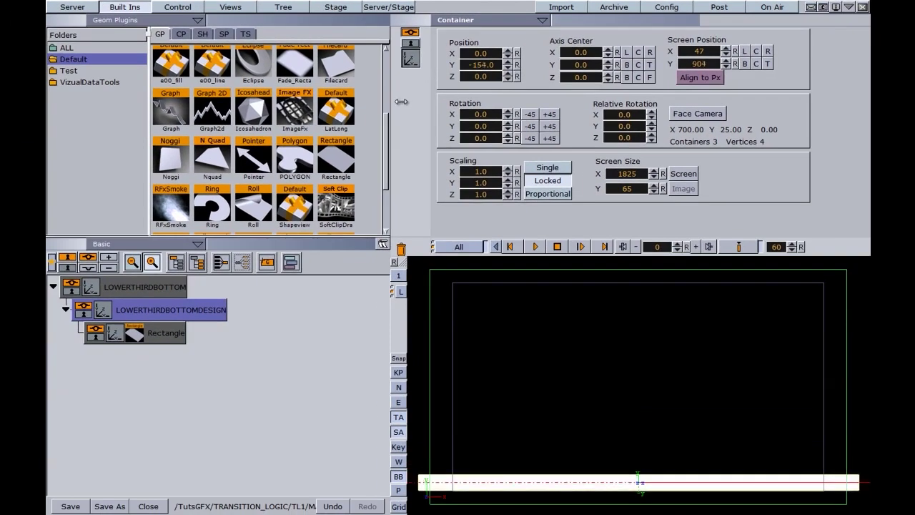
Enable vertex colors on the rectangle, making the lower right corner red (255, 50, 25) and the other three corners yellow.
click(136, 333)
click(537, 104)
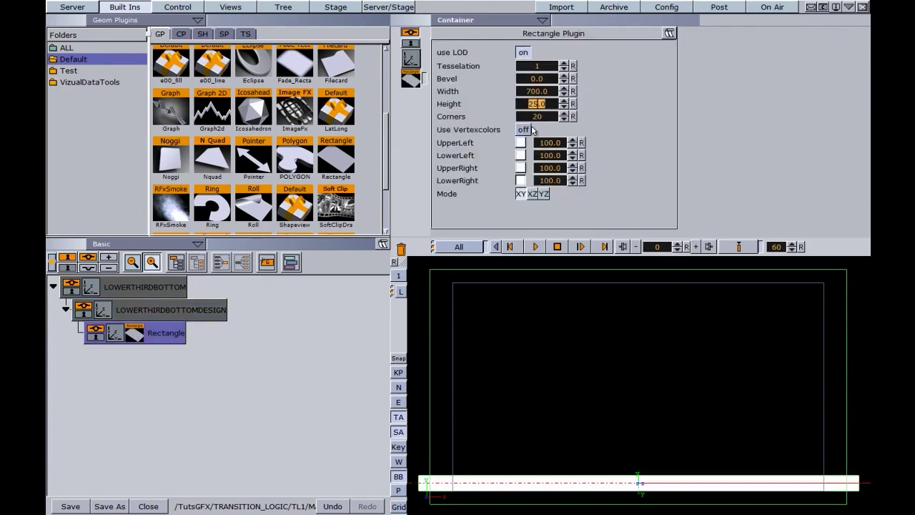
click(521, 131)
click(521, 144)
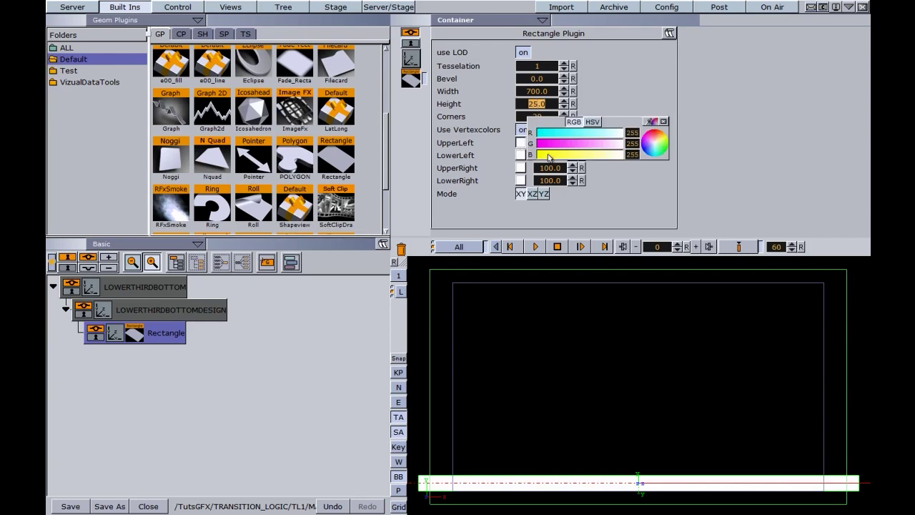
click(521, 155)
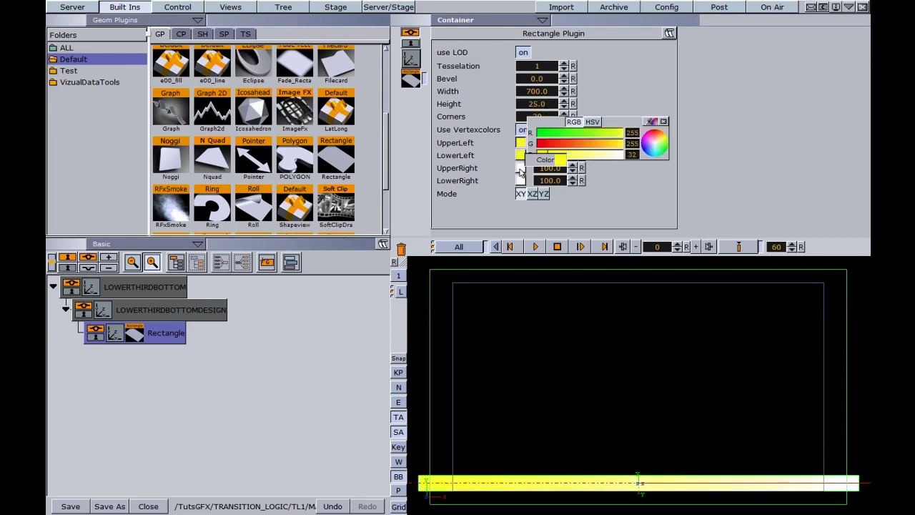
click(521, 168)
click(520, 180)
drag(564, 183, 555, 185)
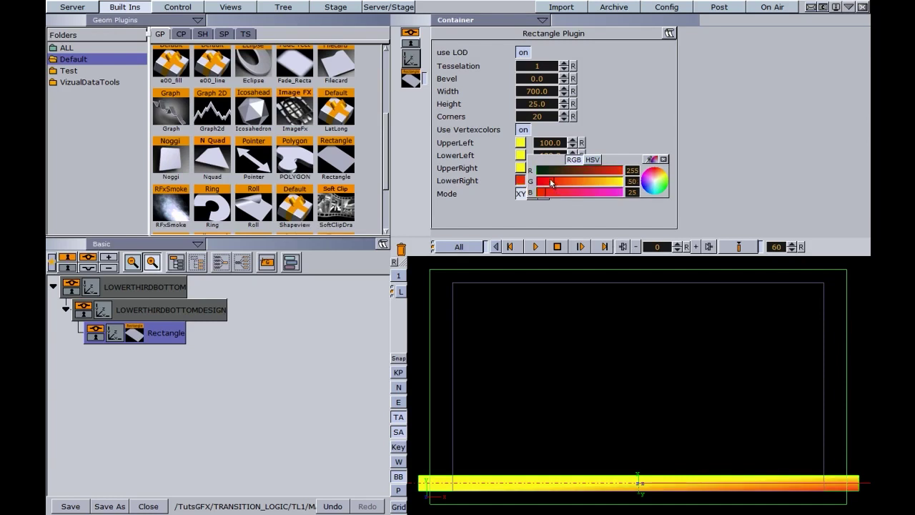
click(663, 158)
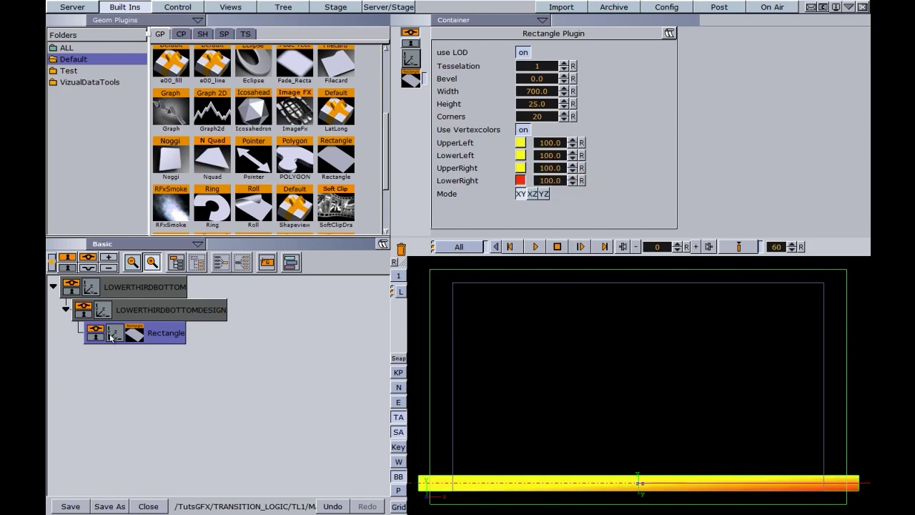
Set the rectangle's axis center to left in X and bottom in Y.
click(112, 336)
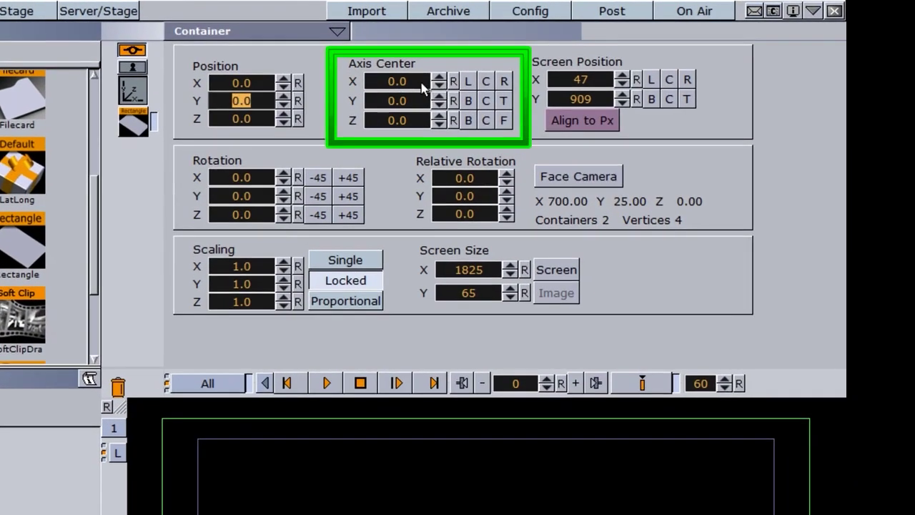
click(469, 82)
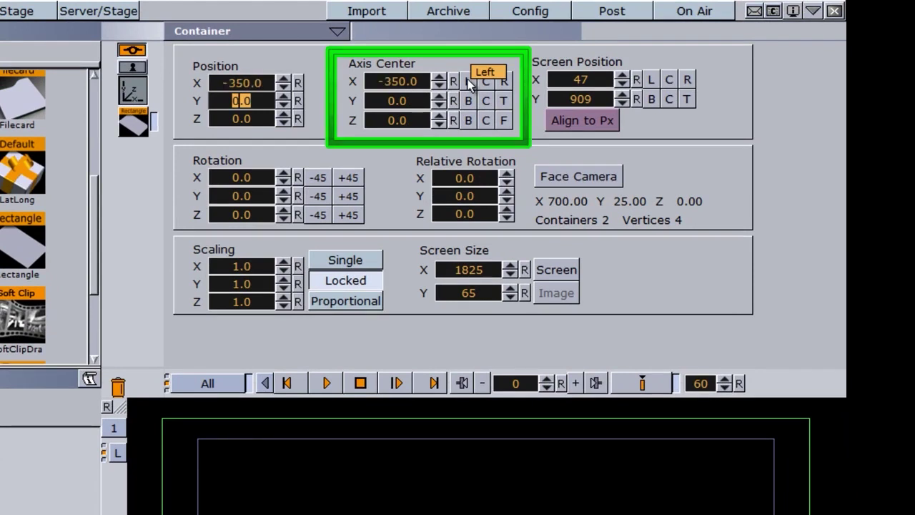
click(469, 100)
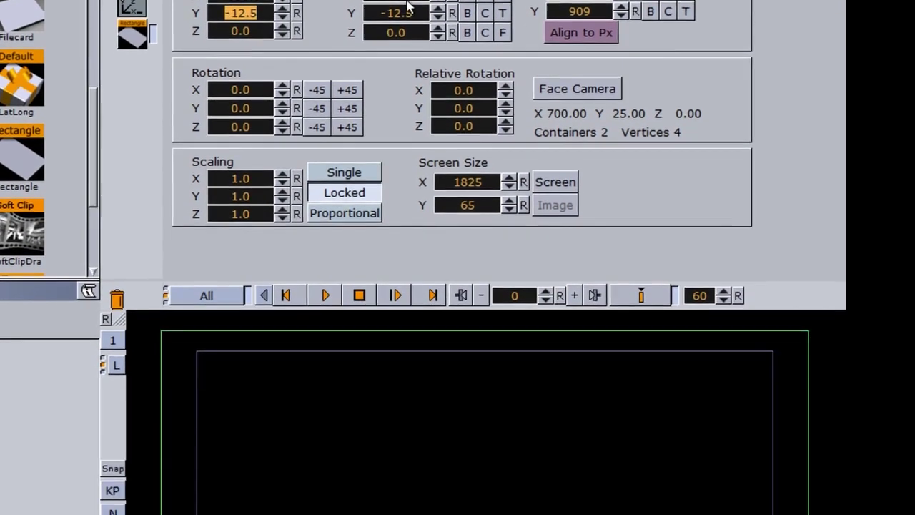
Keyframe the rectangle's scaling at 1.0 on frame 60 and at 0.0 on frame 0.
text(60)
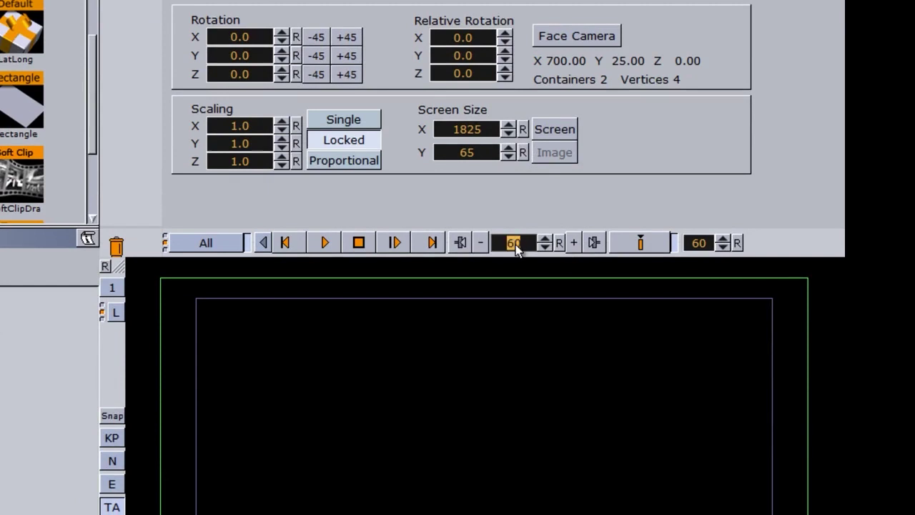
key(Return)
click(642, 244)
click(557, 244)
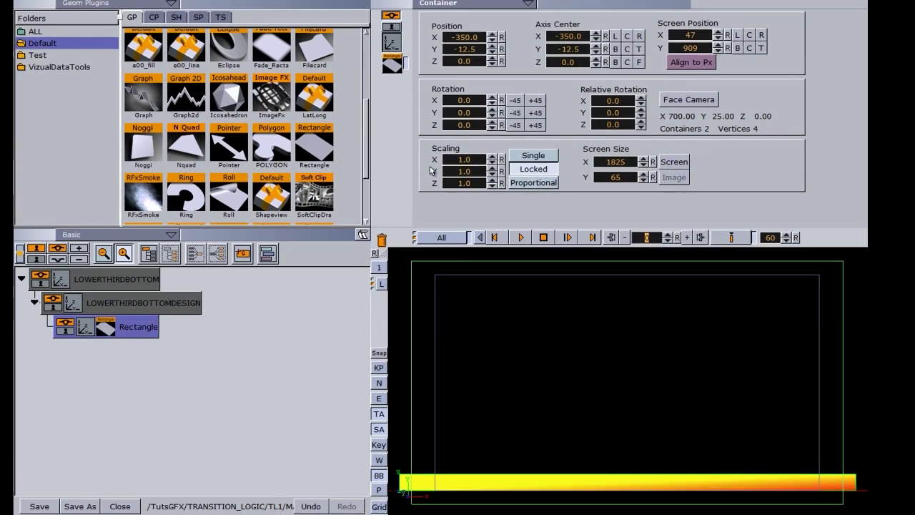
drag(357, 146, 306, 146)
drag(427, 162, 371, 165)
click(720, 237)
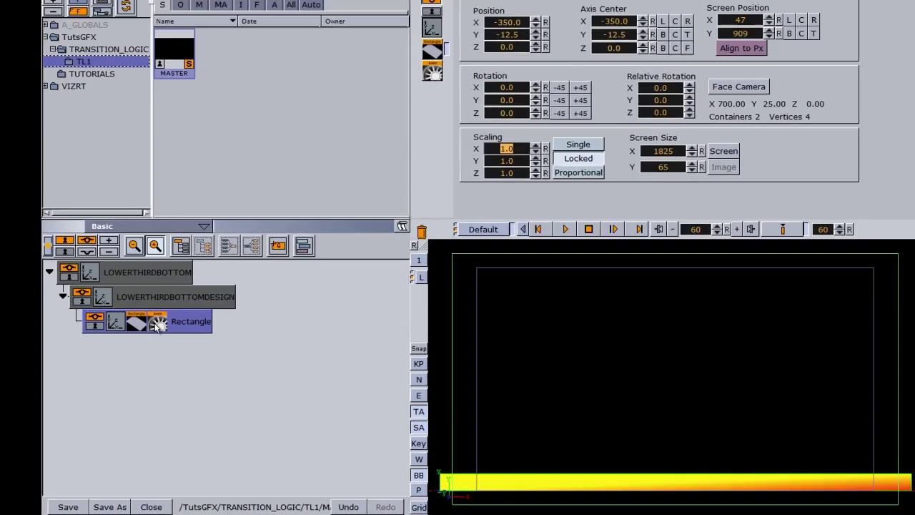
Shorten the rectangle's scaling animation on the stage by moving its end keyframe to 0.5 seconds.
click(226, 182)
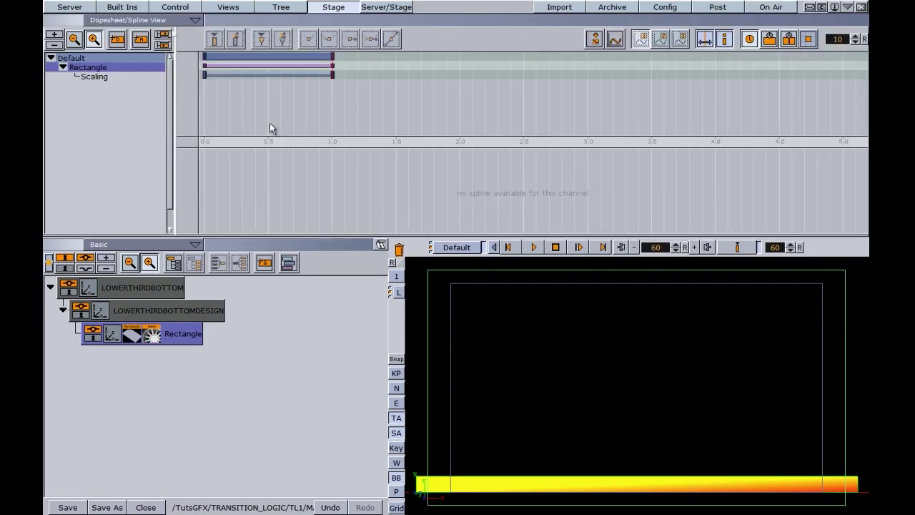
mouse_move(332, 75)
mouse_down()
mouse_move(266, 83)
mouse_move(337, 79)
mouse_up()
drag(203, 74, 153, 59)
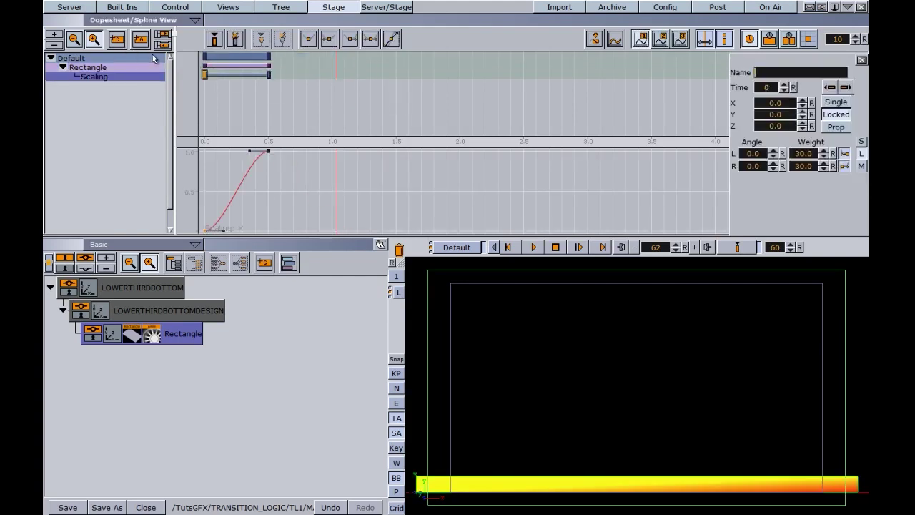
drag(255, 114, 269, 104)
click(114, 77)
Rename the Default director to L3.
click(75, 59)
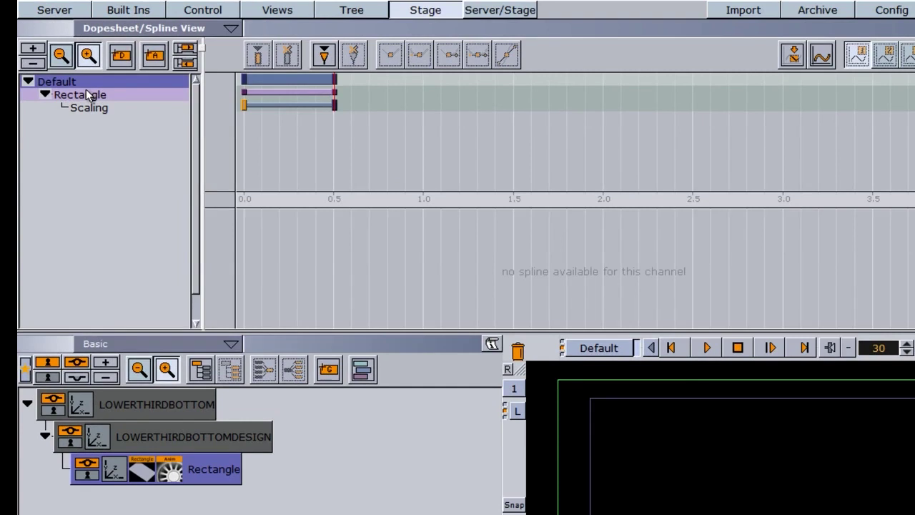
right_click(87, 80)
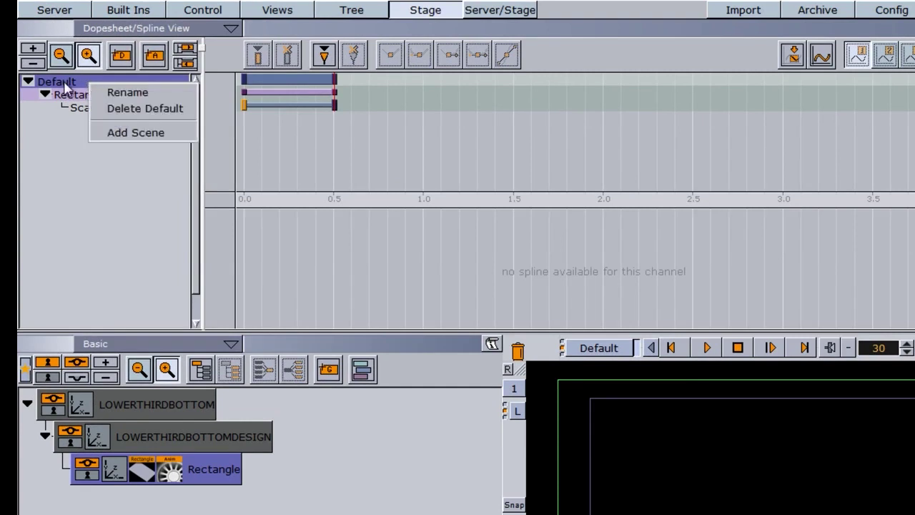
click(121, 94)
text(l)
key(Return)
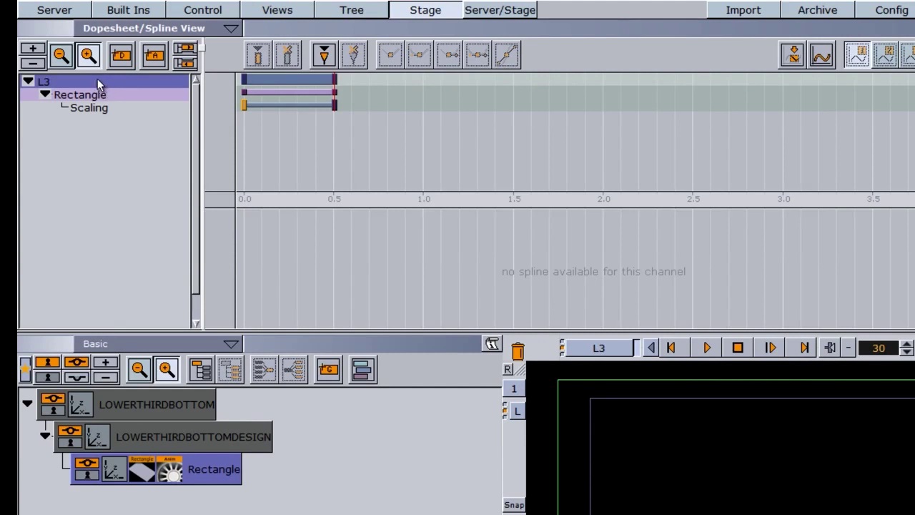
Add a stop point at 0.000 seconds on the L3 director.
click(241, 133)
click(324, 55)
mouse_move(246, 80)
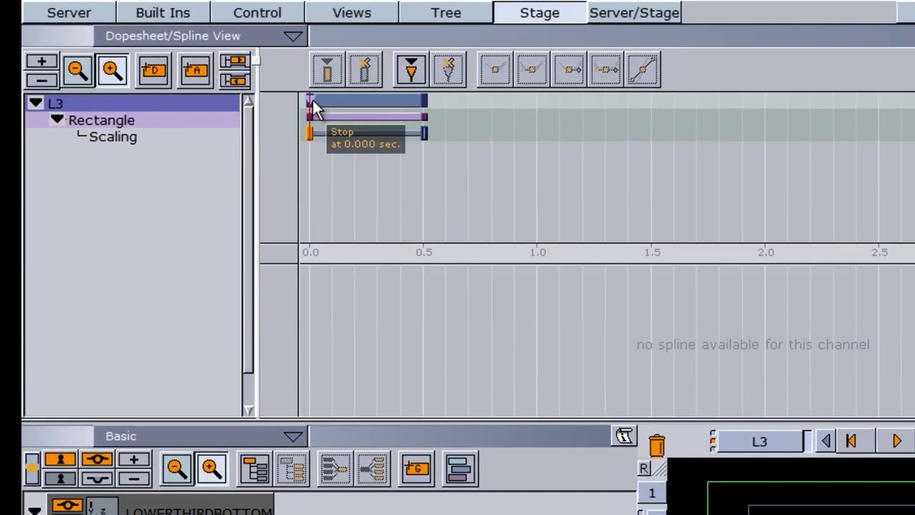
Name the L3 director's stop point at 0 seconds O, and add a stop point at frame 30 named A.
click(313, 100)
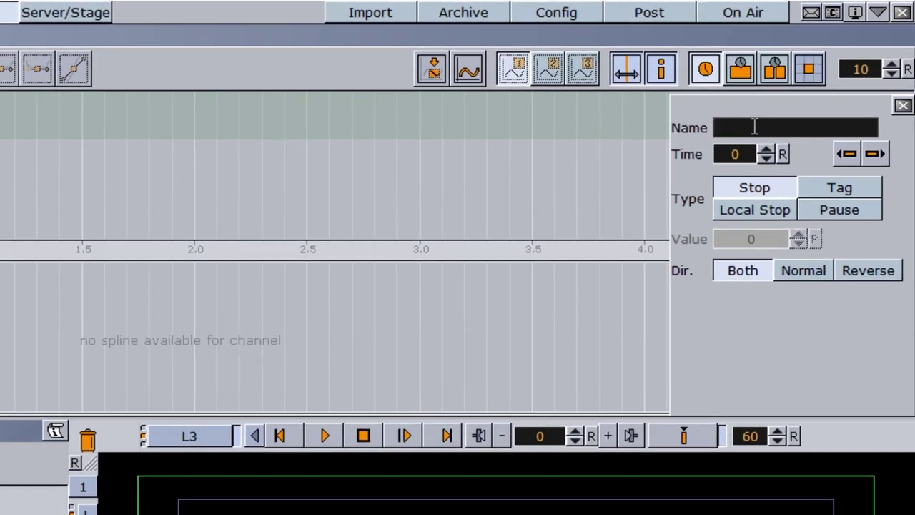
text(O)
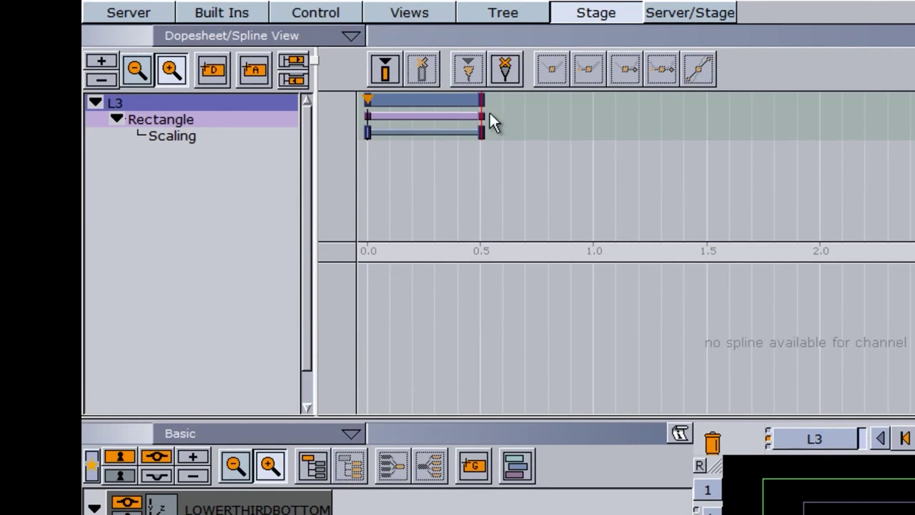
click(466, 67)
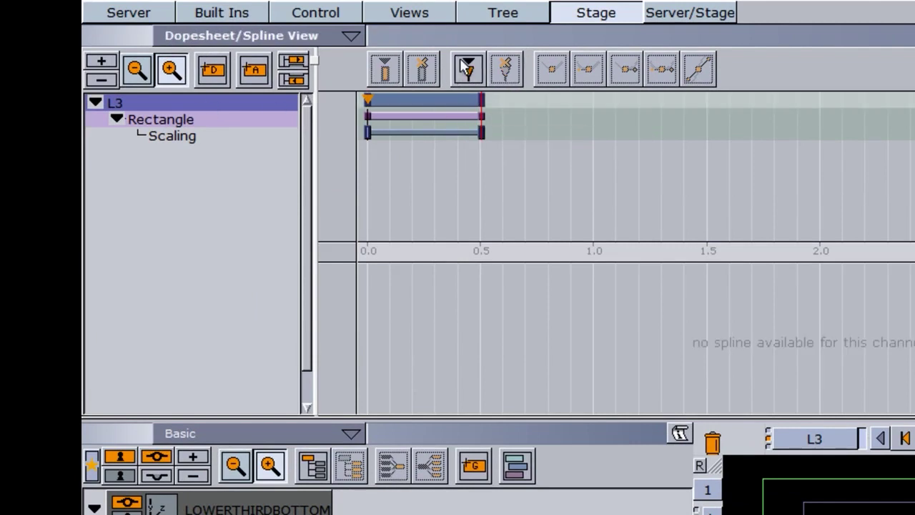
click(479, 96)
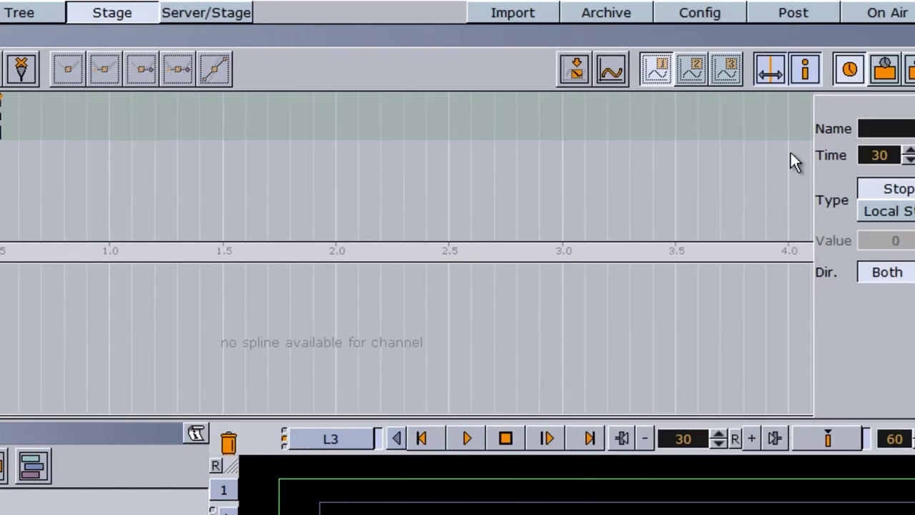
click(887, 129)
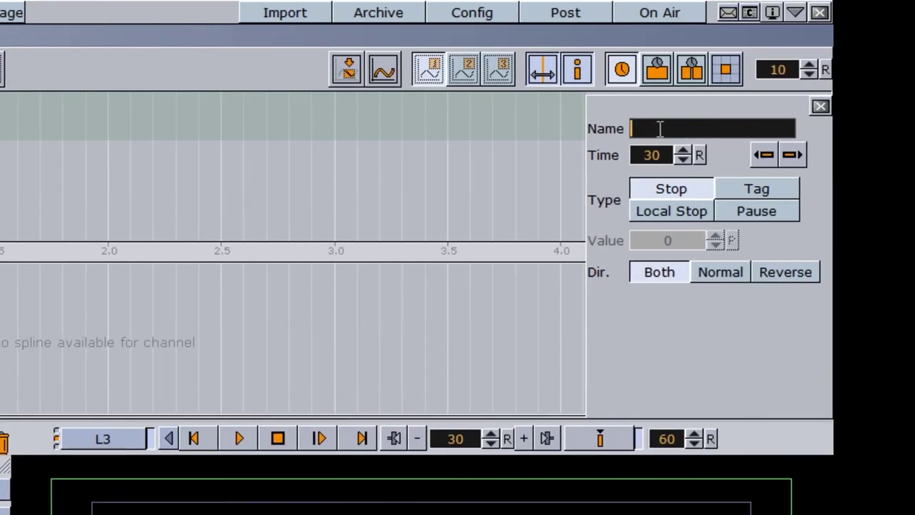
text(A)
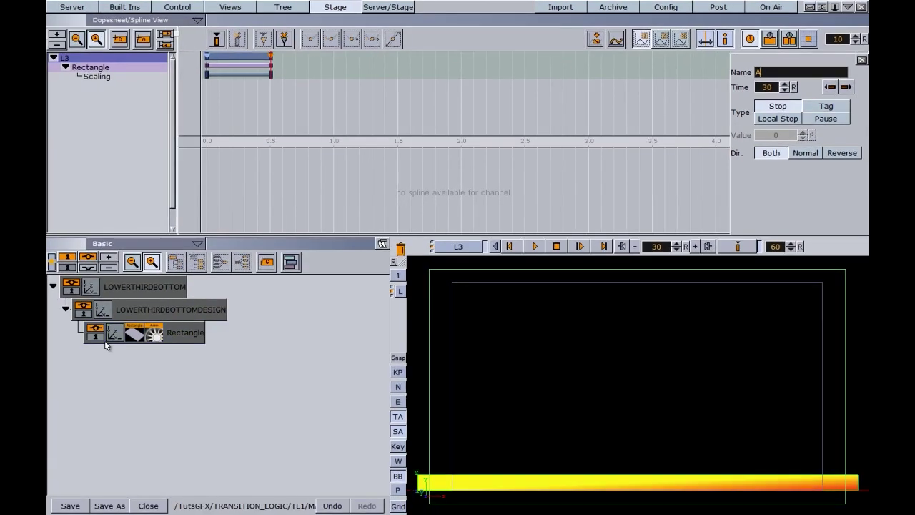
Add a group container named L3 under LOWERTHIRDBOTTOM, above LOWERTHIRDBOTTOMDESIGN.
click(65, 309)
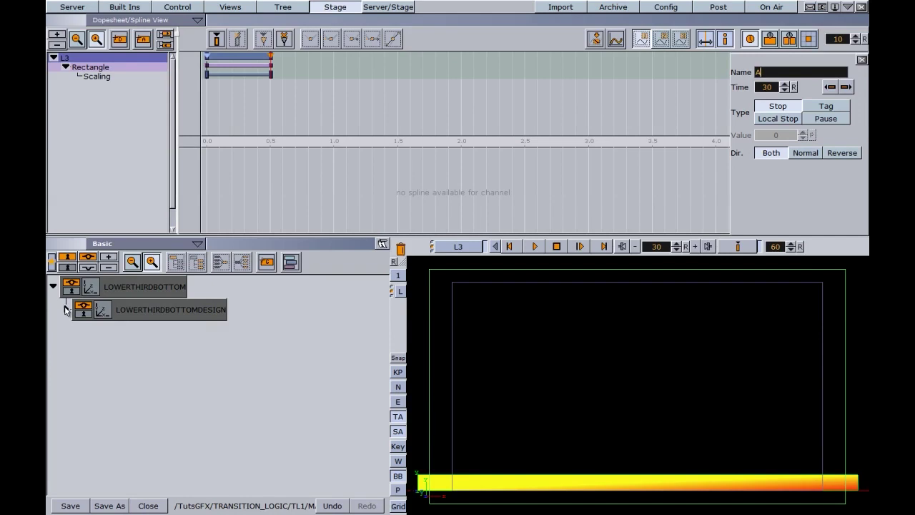
drag(266, 262, 202, 290)
click(135, 313)
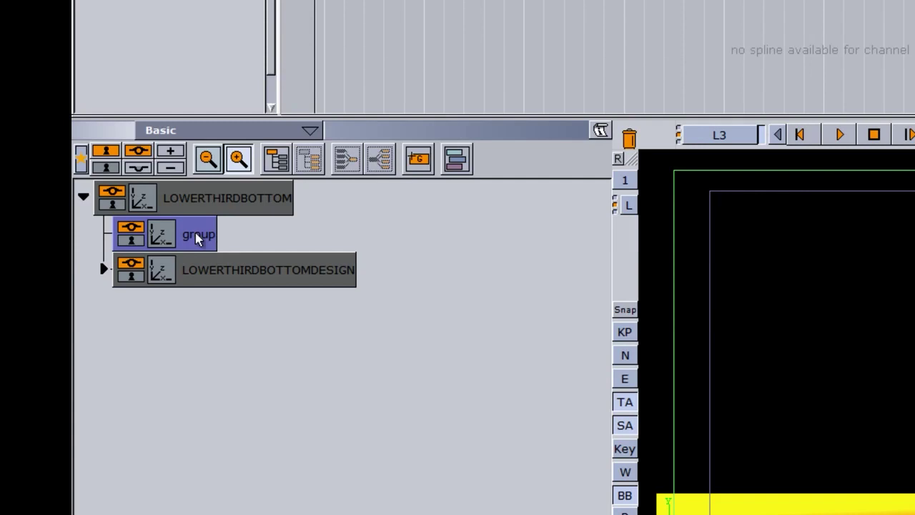
double_click(198, 234)
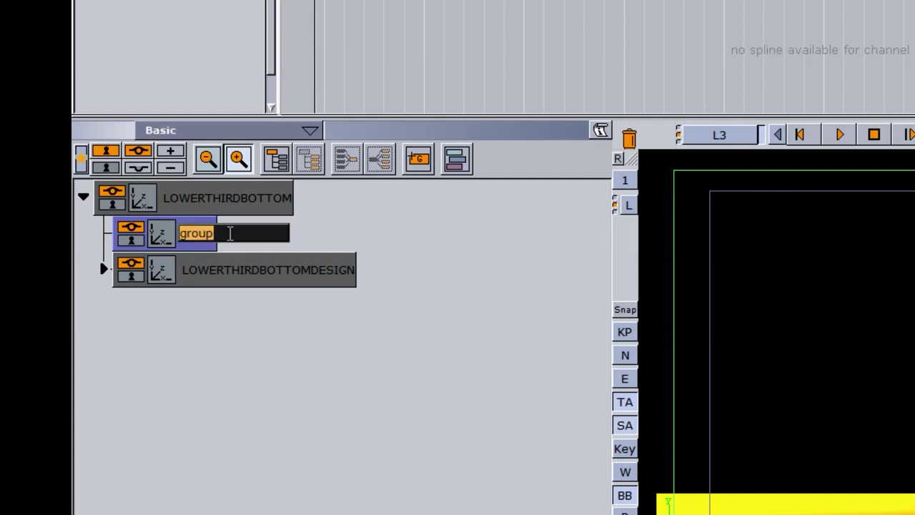
text(L3)
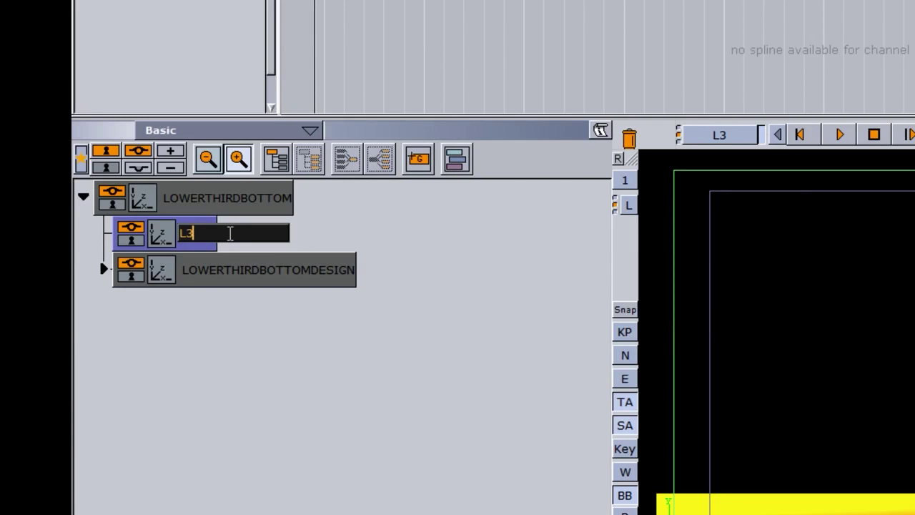
key(Return)
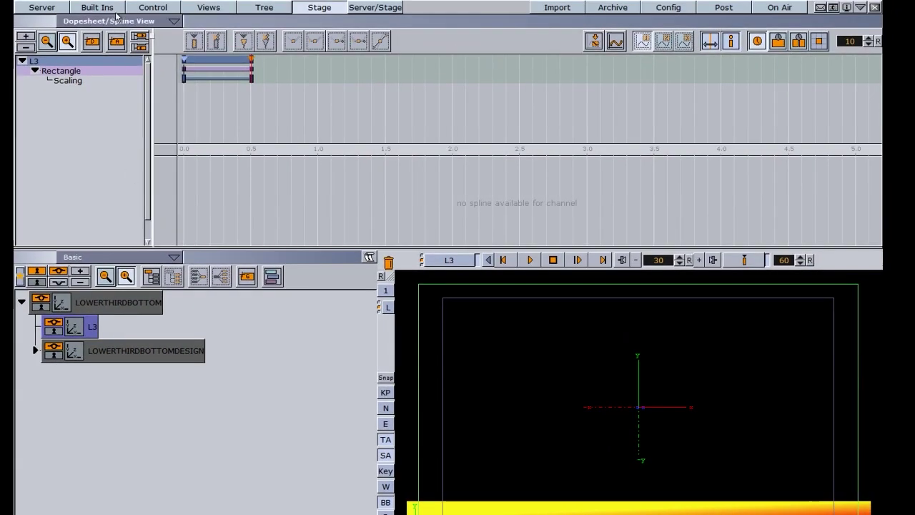
Apply the Toggle container plugin to the L3 container and generate its default keyframes.
click(113, 9)
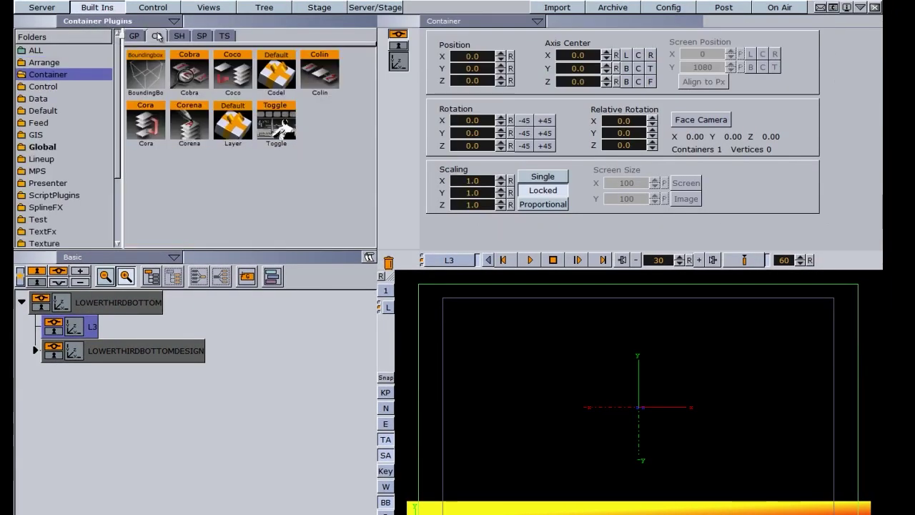
drag(278, 122, 94, 329)
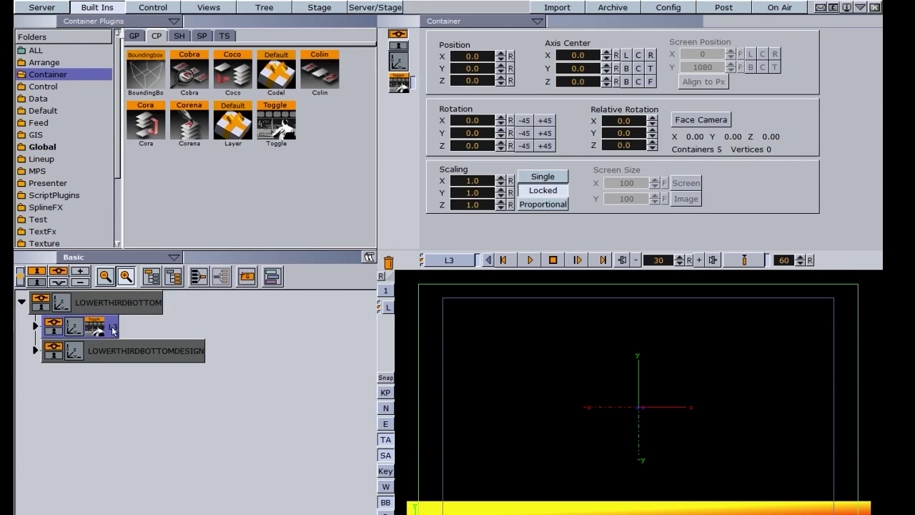
click(36, 326)
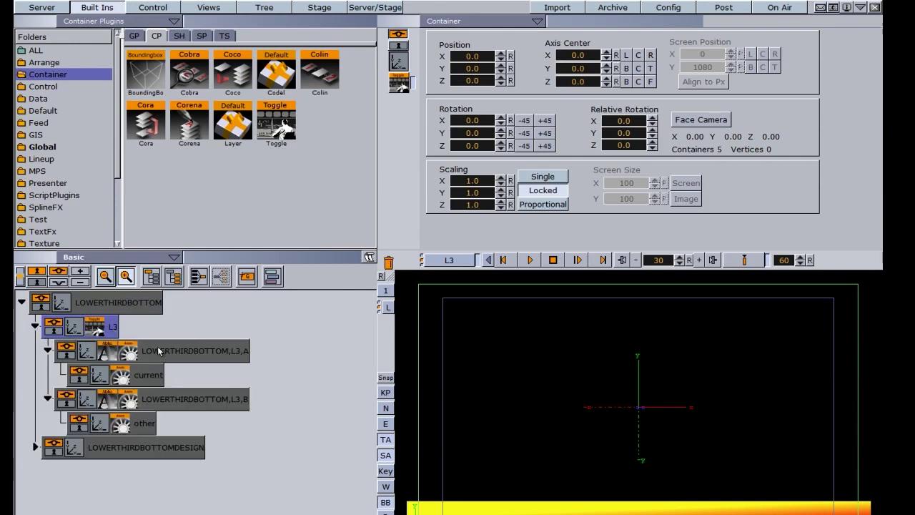
click(48, 350)
click(48, 375)
click(36, 326)
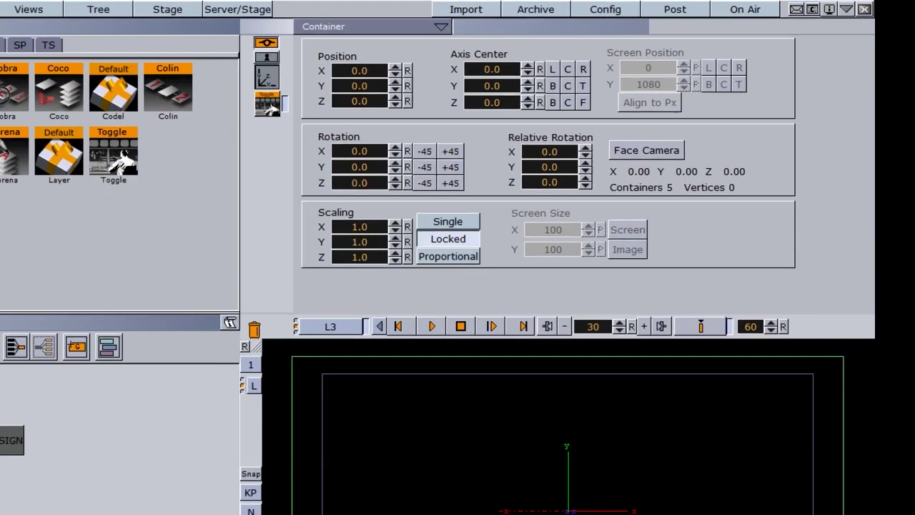
click(95, 327)
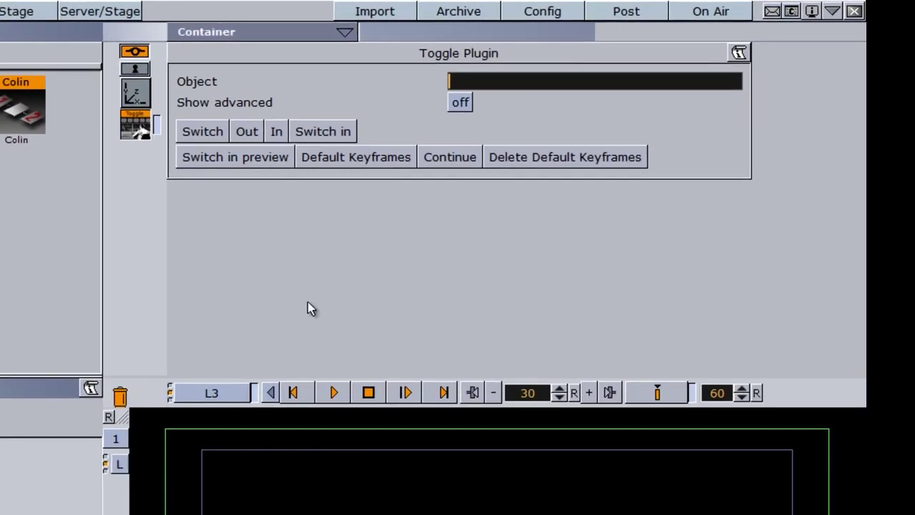
click(344, 156)
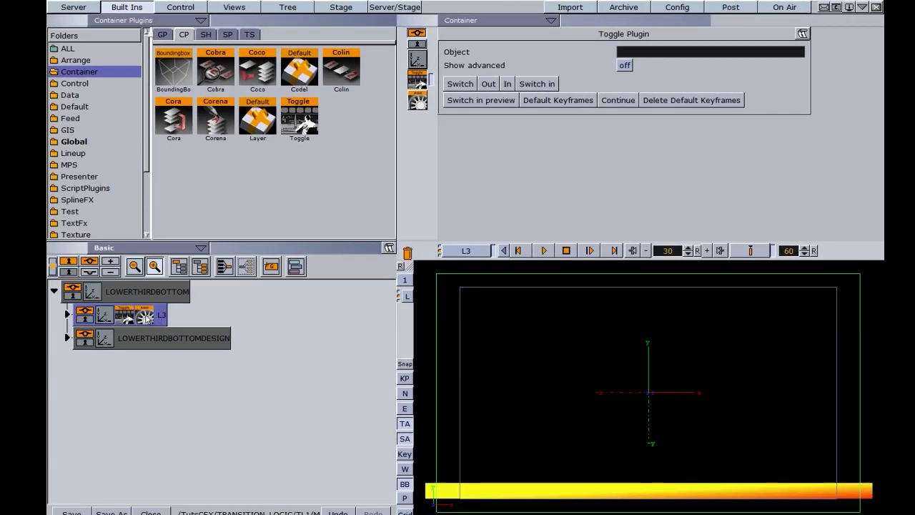
Examine the LOWERTHIRDBOTTOM,L3 directors on the stage and the Toggle keyframes inside the L3 director.
click(341, 7)
click(94, 101)
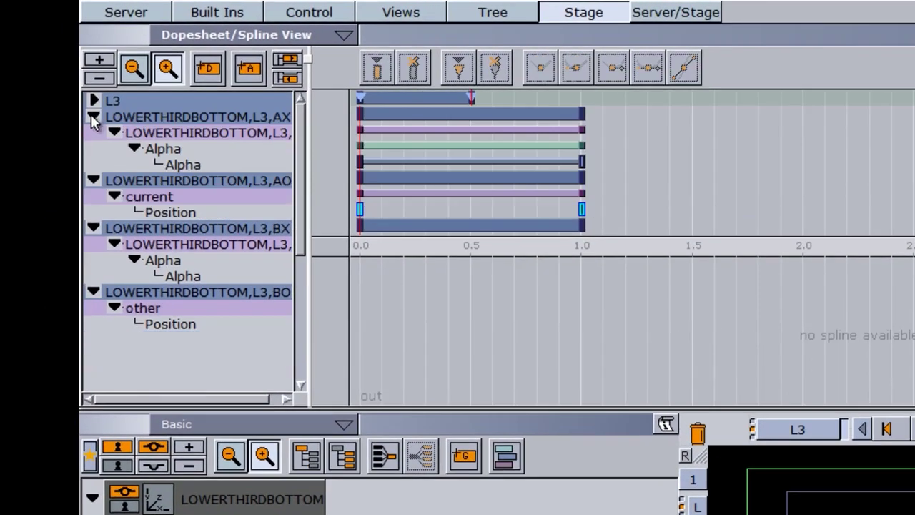
click(93, 117)
click(94, 132)
click(94, 148)
click(94, 164)
click(94, 164)
click(94, 148)
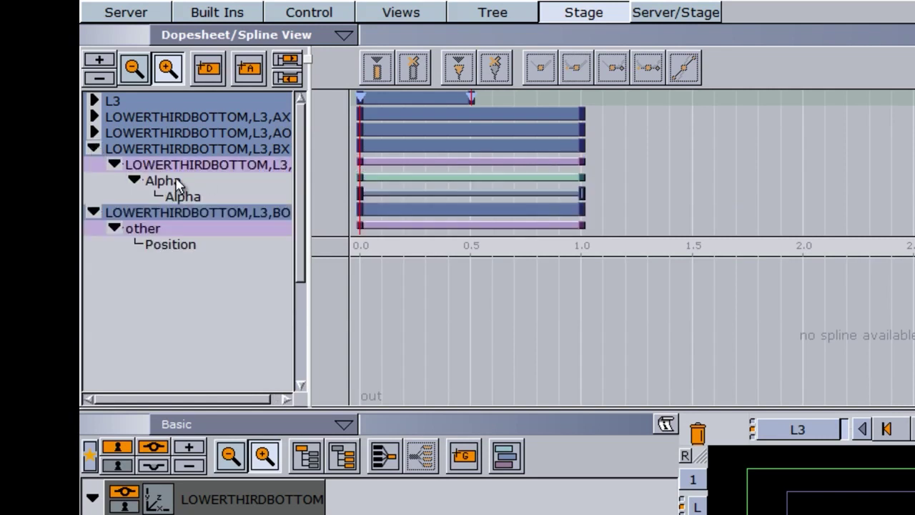
drag(300, 218, 300, 249)
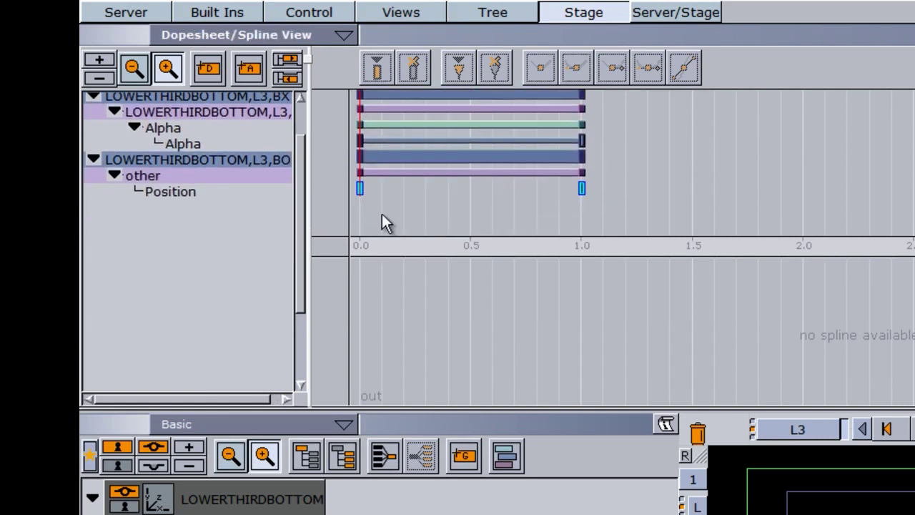
mouse_move(398, 183)
mouse_down()
mouse_move(415, 194)
mouse_move(362, 196)
mouse_up()
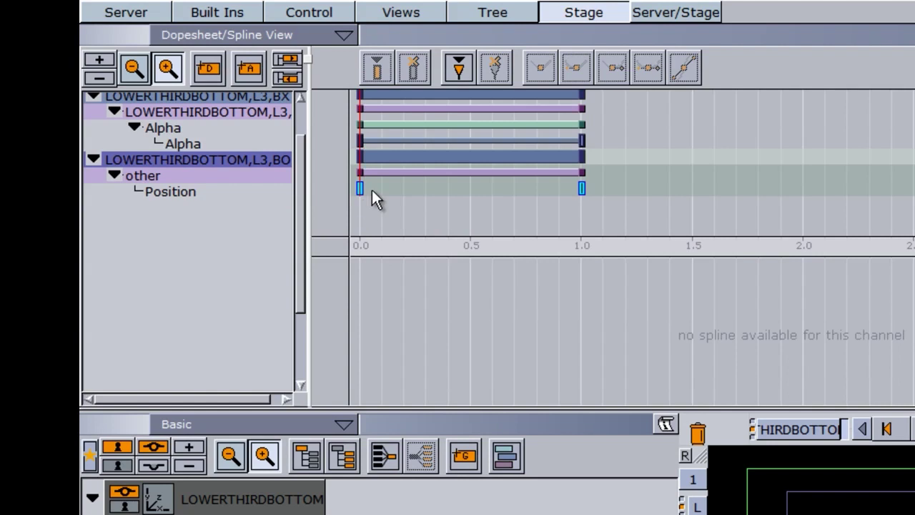
click(94, 159)
click(94, 98)
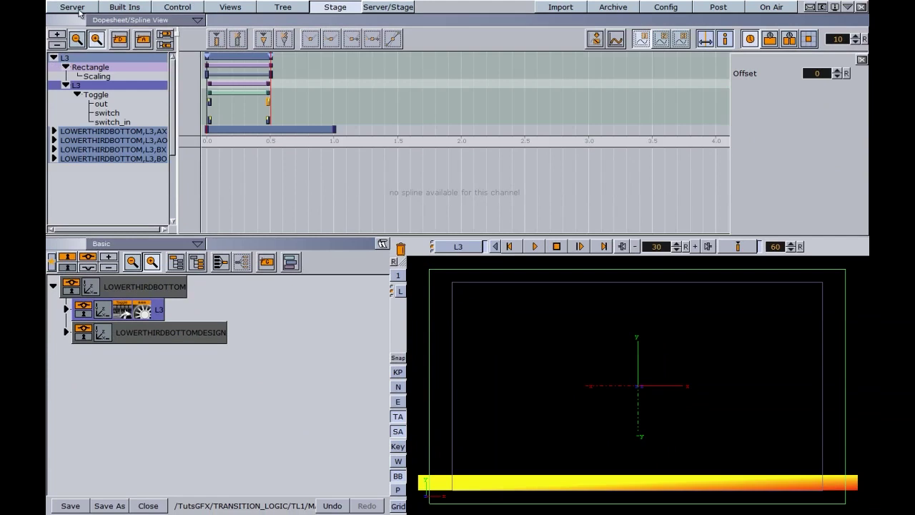
Take a 1920 by 1080 RGB snapshot of the lower-third bar and store it in the TL1 folder as L3BOTTOM.
click(72, 7)
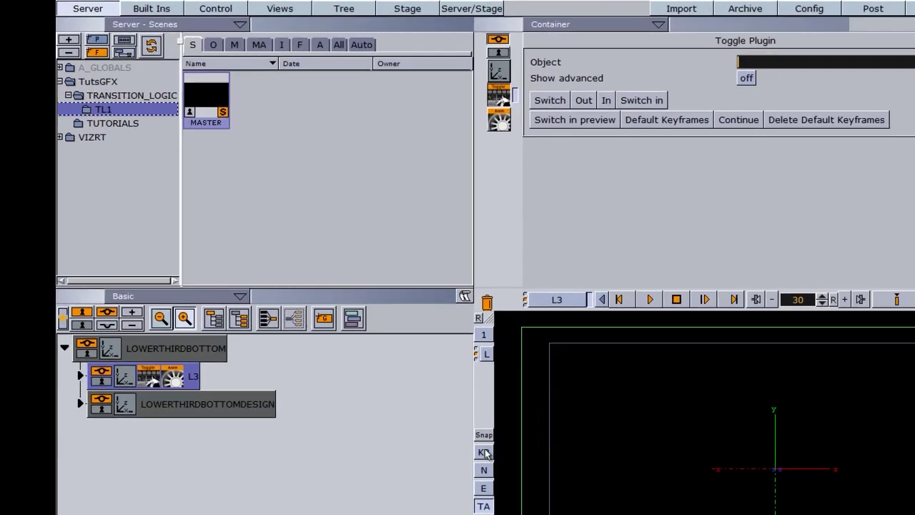
click(484, 451)
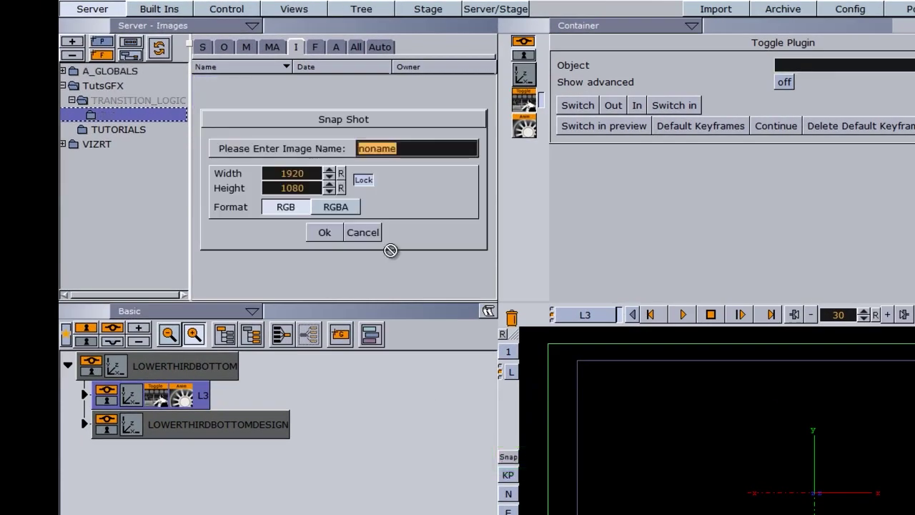
text(L3)
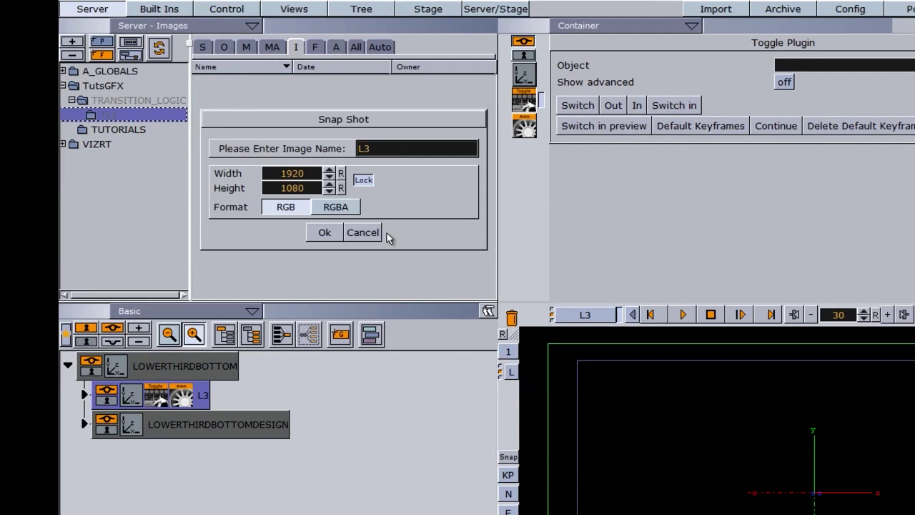
text(BOTTOM)
click(322, 232)
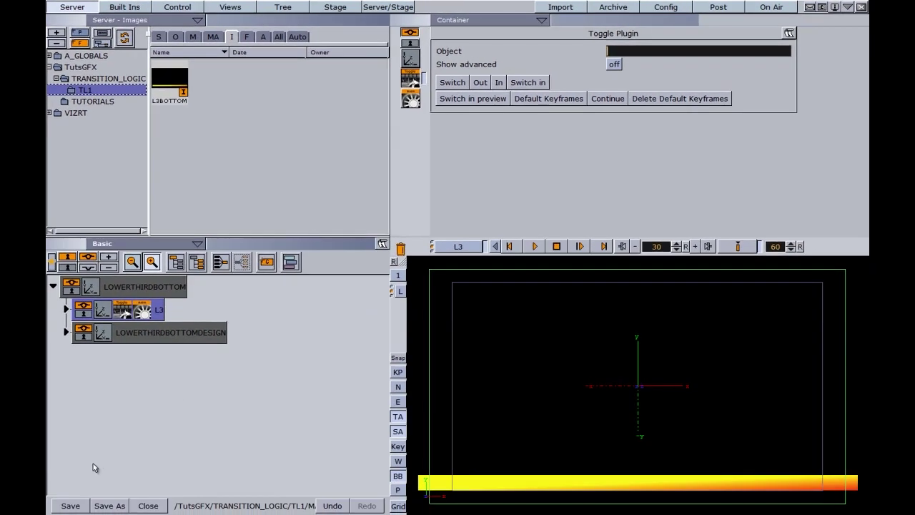
Save and close the MASTER scene.
click(69, 505)
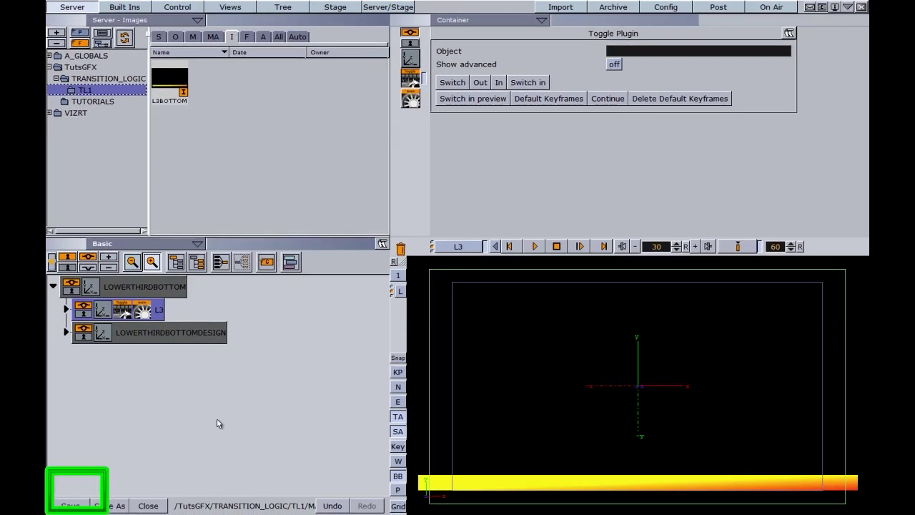
click(149, 506)
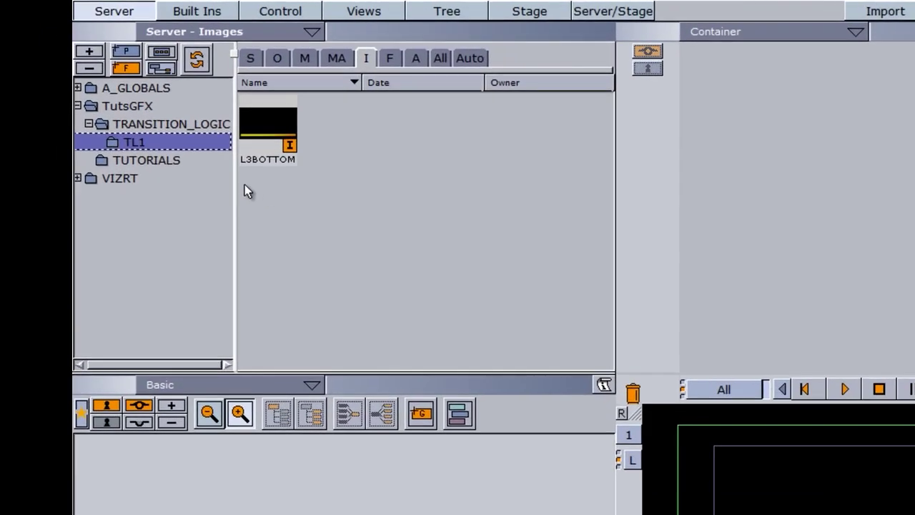
Create a new scene named L3_BOTTOM in the TL1 folder and open it.
click(254, 59)
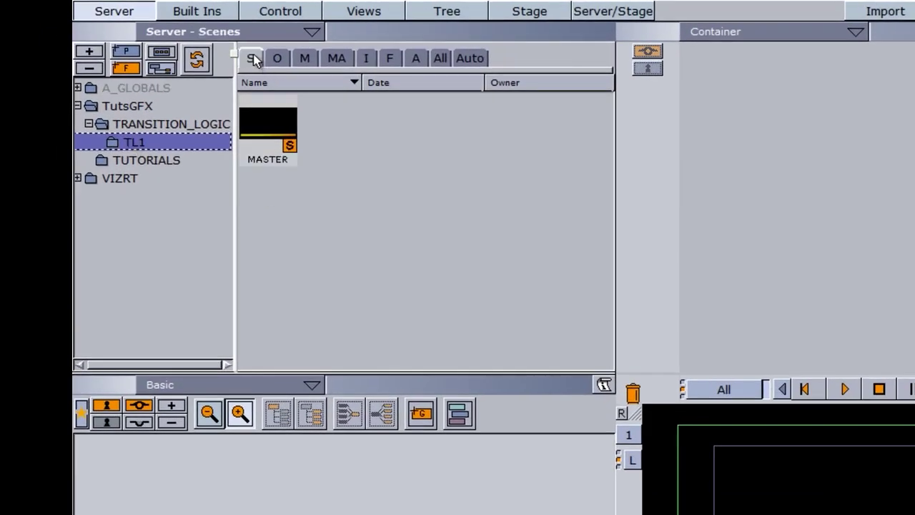
right_click(342, 127)
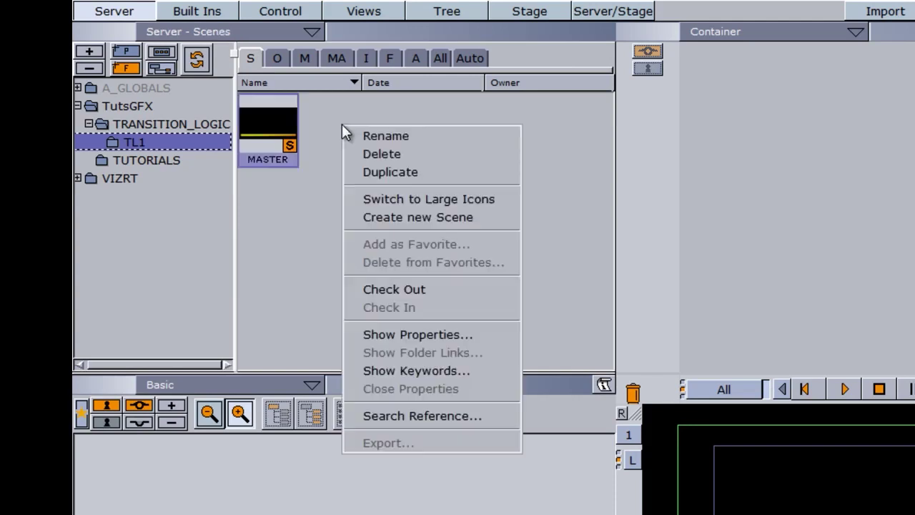
click(400, 215)
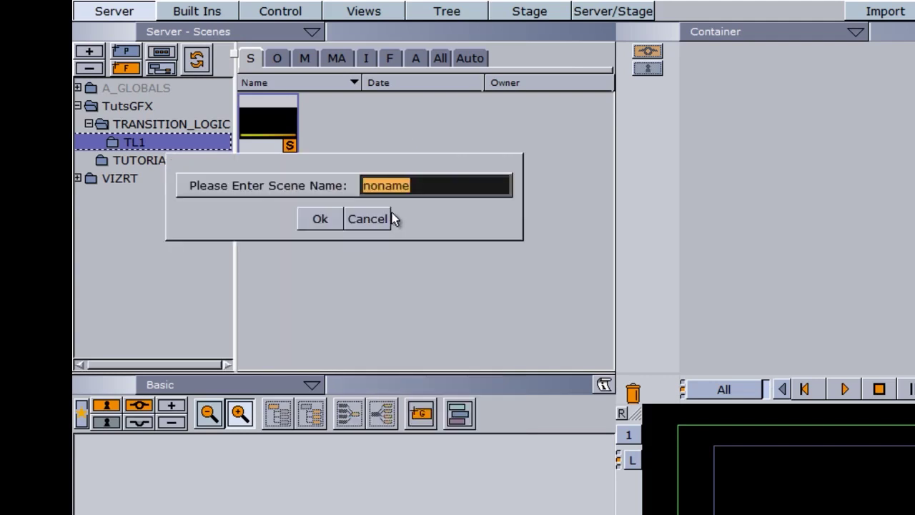
text(100)
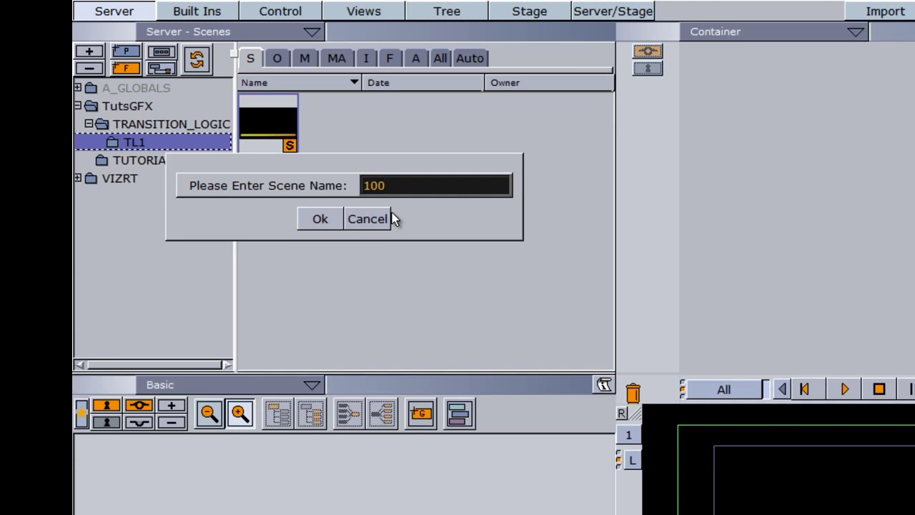
key(BackSpace)
key(BackSpace)
key(BackSpace)
text(L3_BOTTOM)
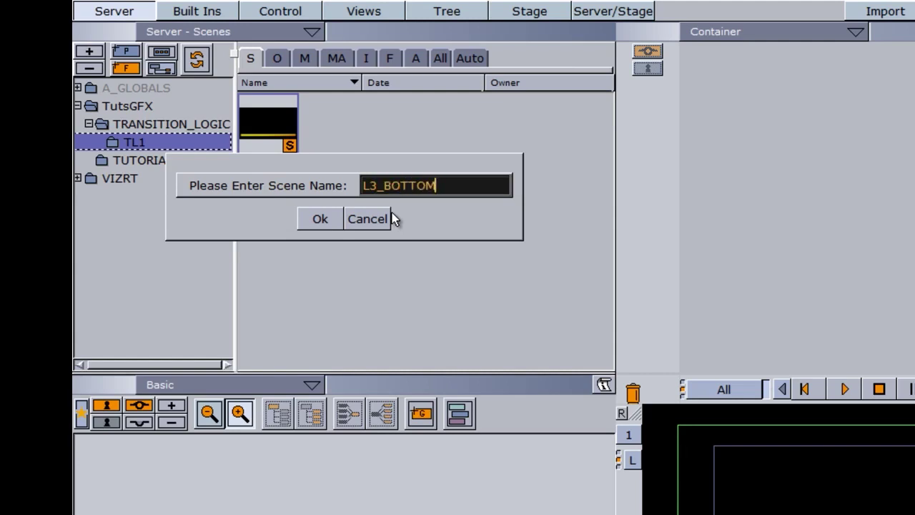
click(319, 219)
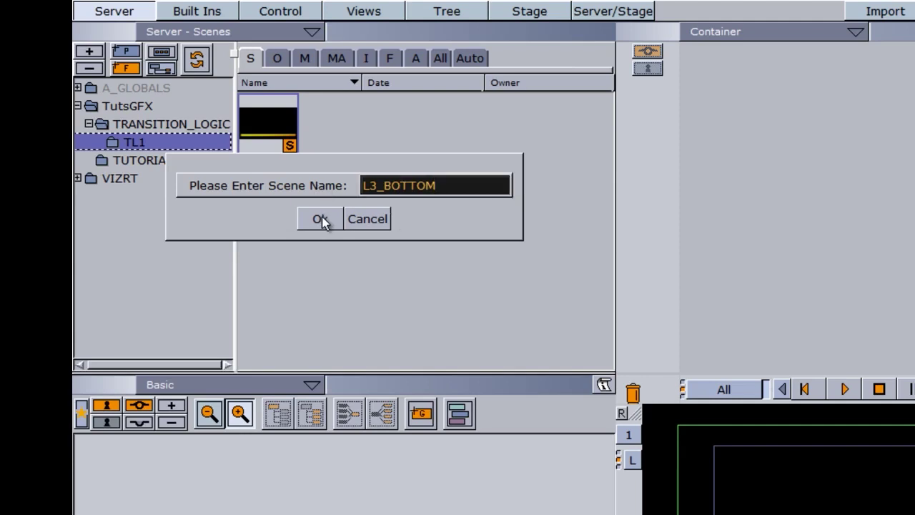
double_click(265, 129)
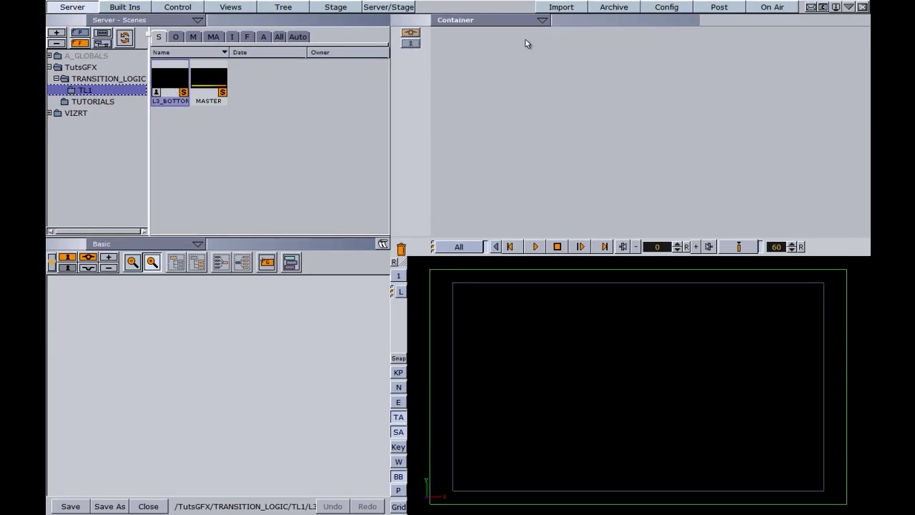
Set the L3BOTTOM snapshot from the TL1 folder as the scene's active background image.
click(543, 20)
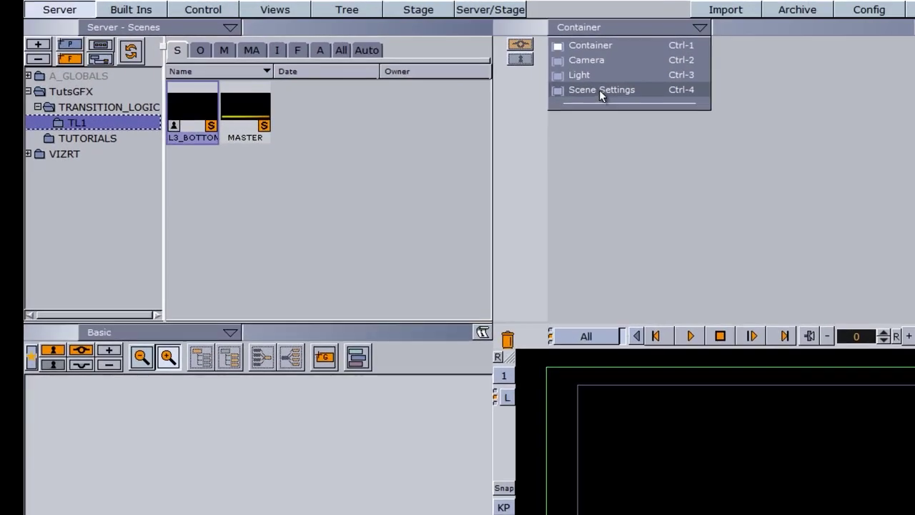
click(599, 89)
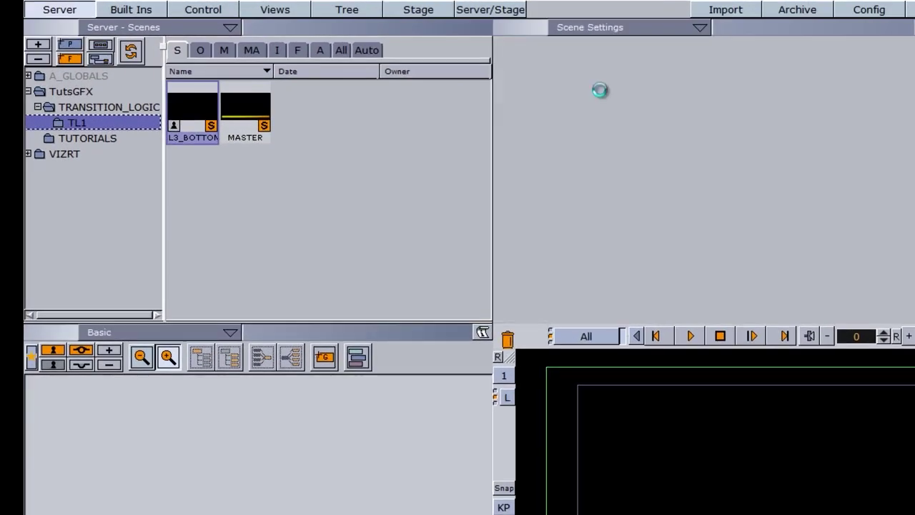
click(277, 50)
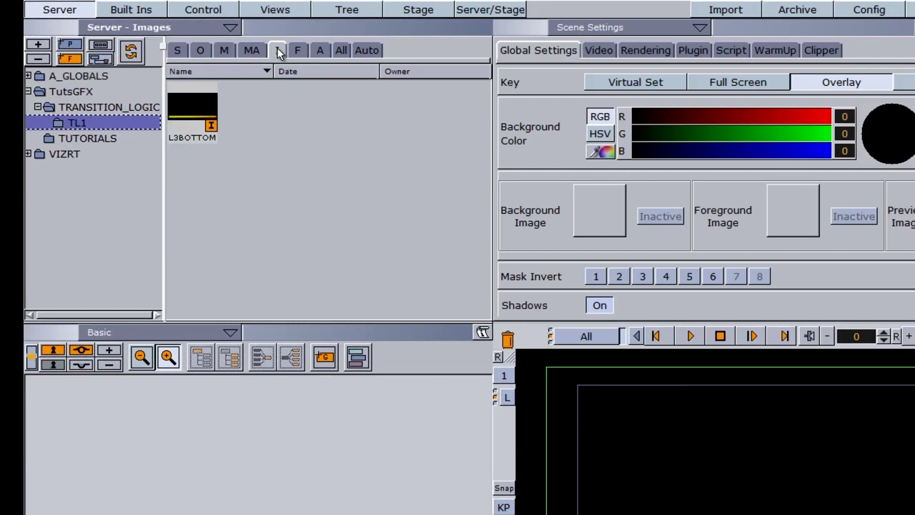
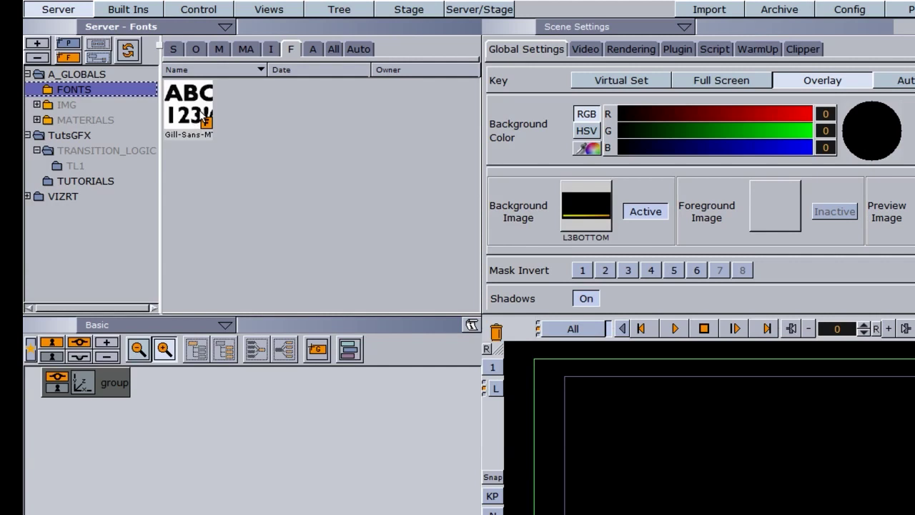
Place the Gill Sans MT Bold font in the TL1 folder and add it as a text container under the group.
drag(206, 118, 81, 160)
click(78, 164)
drag(189, 110, 158, 385)
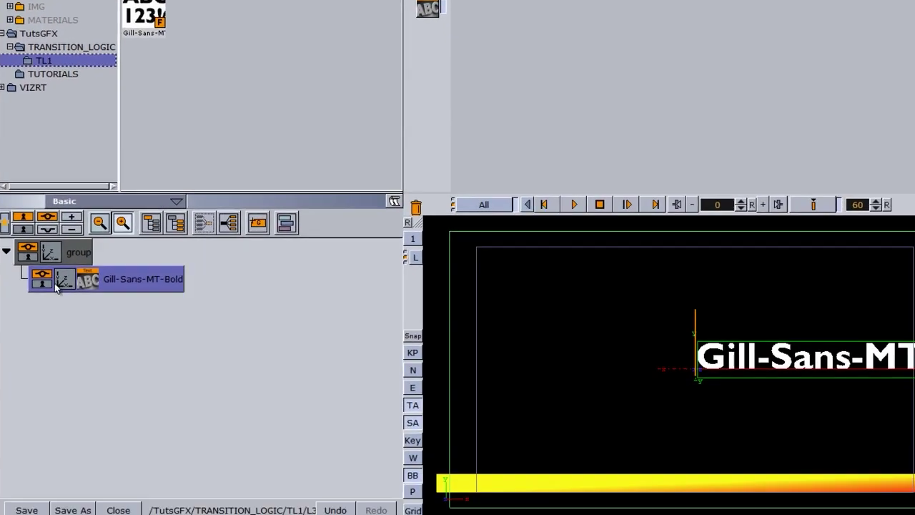
Scale the text to 0.46 and place it over the lower-third bar at X -291, Y -162.
click(101, 414)
text(0.46)
key(Return)
text(-162)
key(Return)
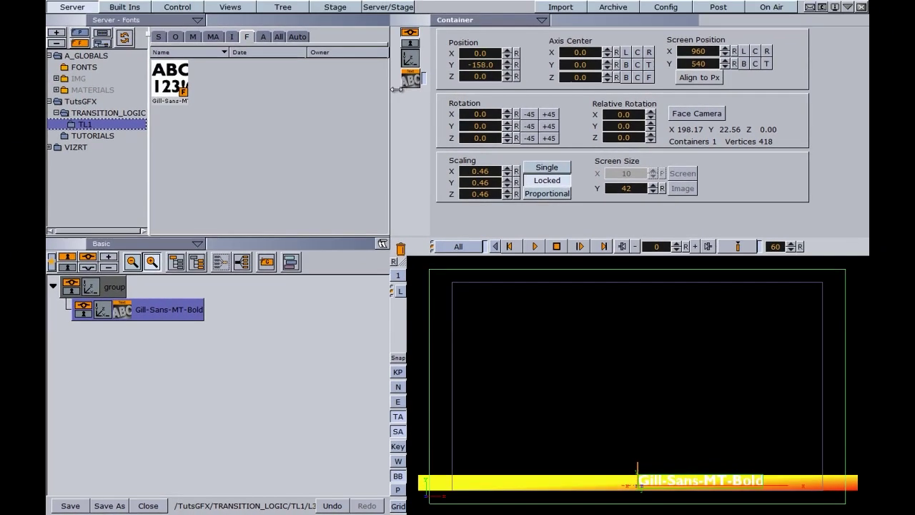
drag(458, 58, 319, 43)
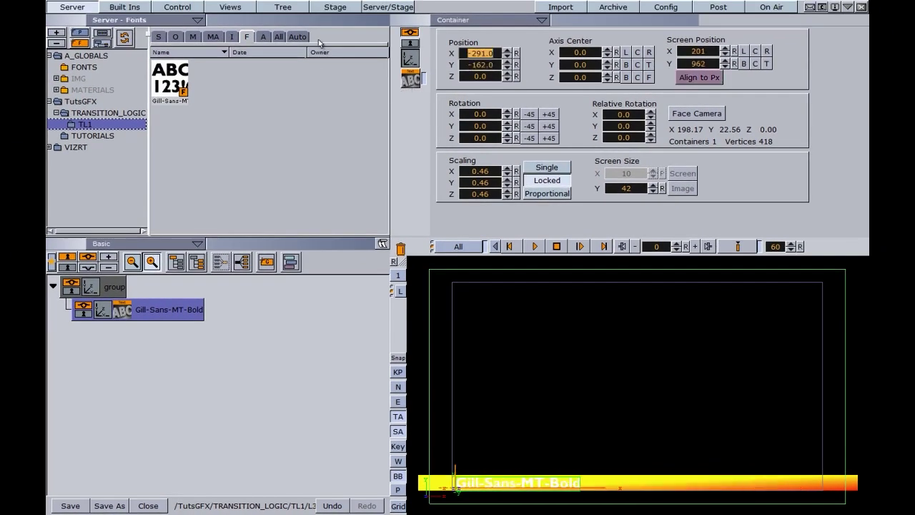
Create a new material named BLACK in the TL1 folder.
click(192, 36)
right_click(194, 90)
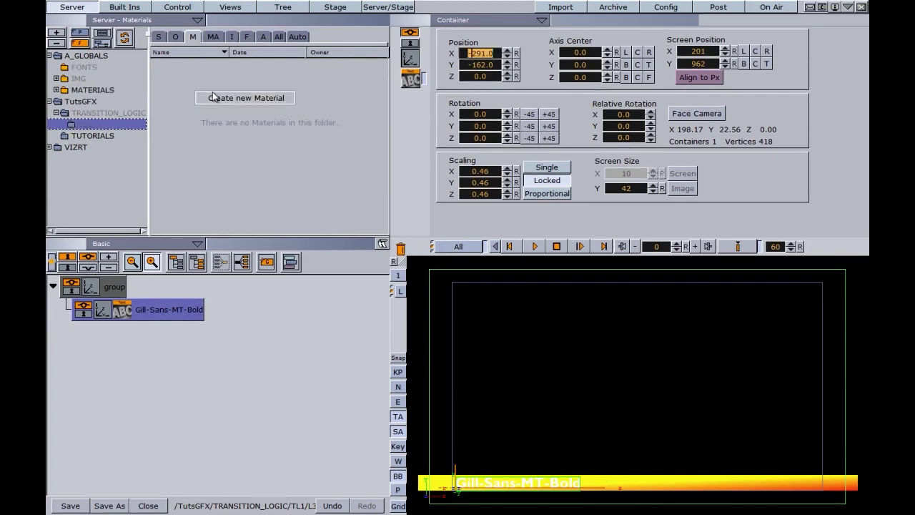
click(213, 96)
text(BLACK)
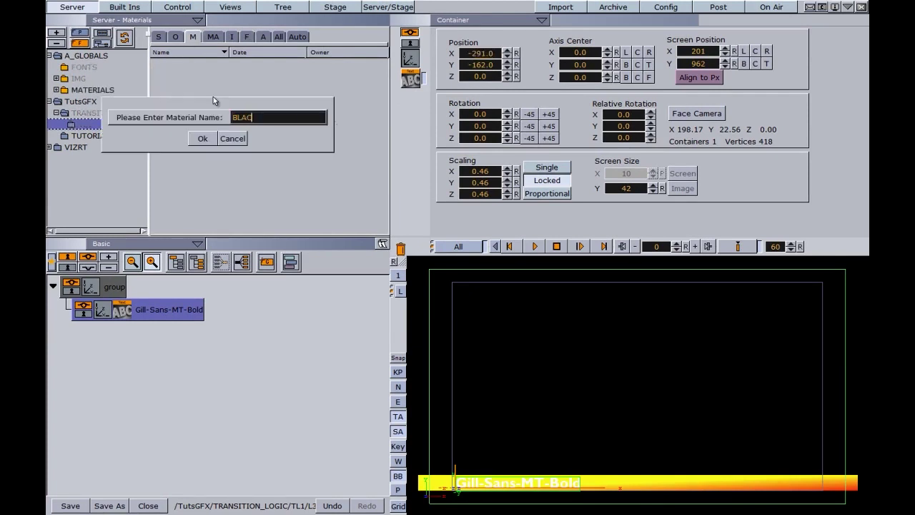
key(Return)
Darken the BLACK material's diffuse color to near black and apply it to the text container.
double_click(170, 80)
click(371, 279)
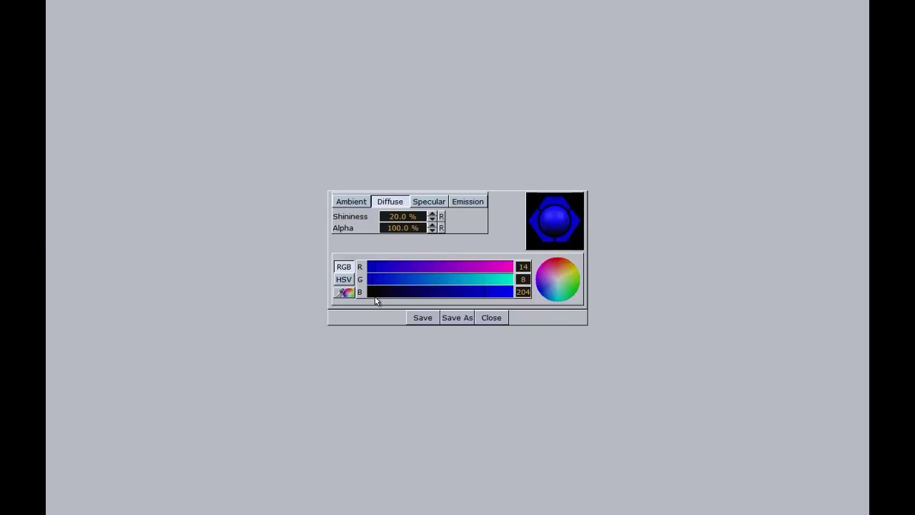
click(374, 292)
click(492, 317)
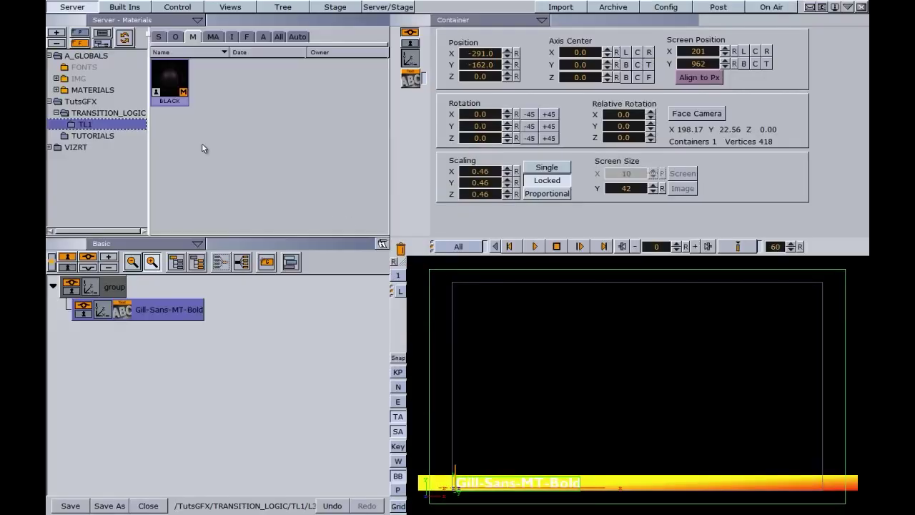
drag(169, 80, 139, 311)
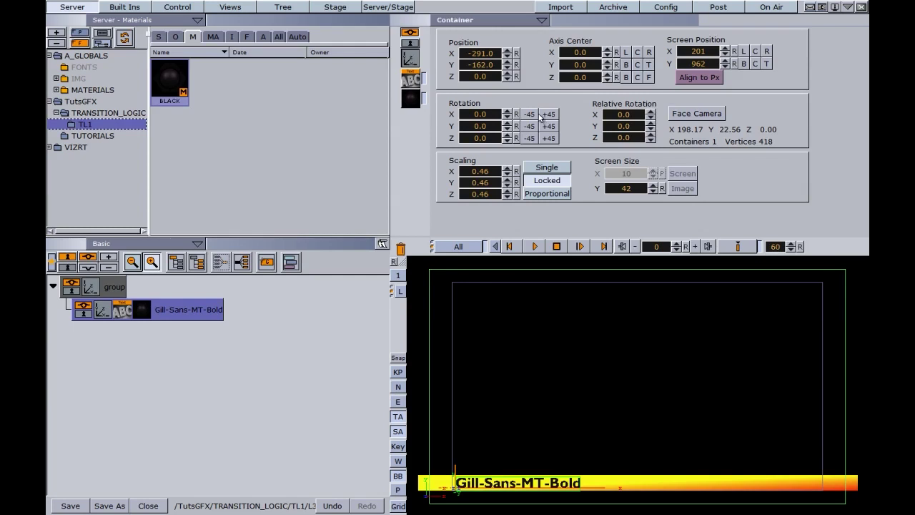
Set the text container's Z position to 2.0.
click(508, 74)
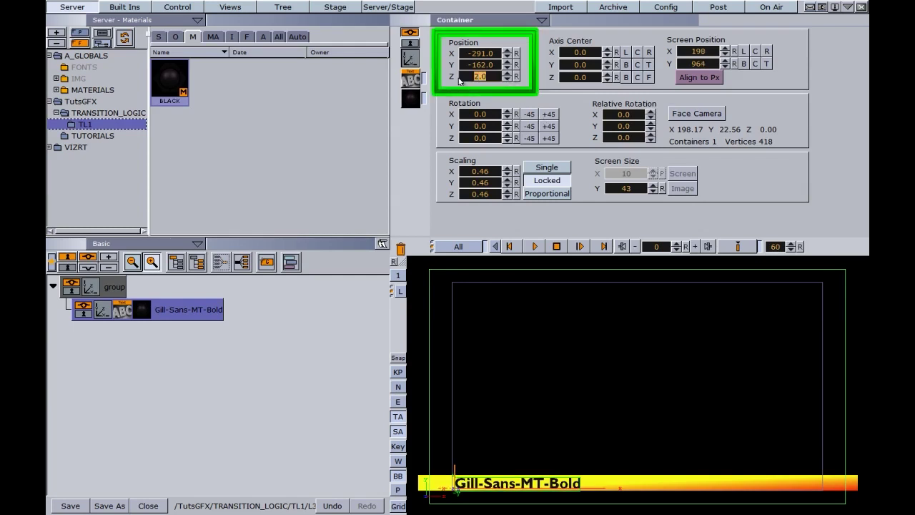
drag(477, 80, 486, 80)
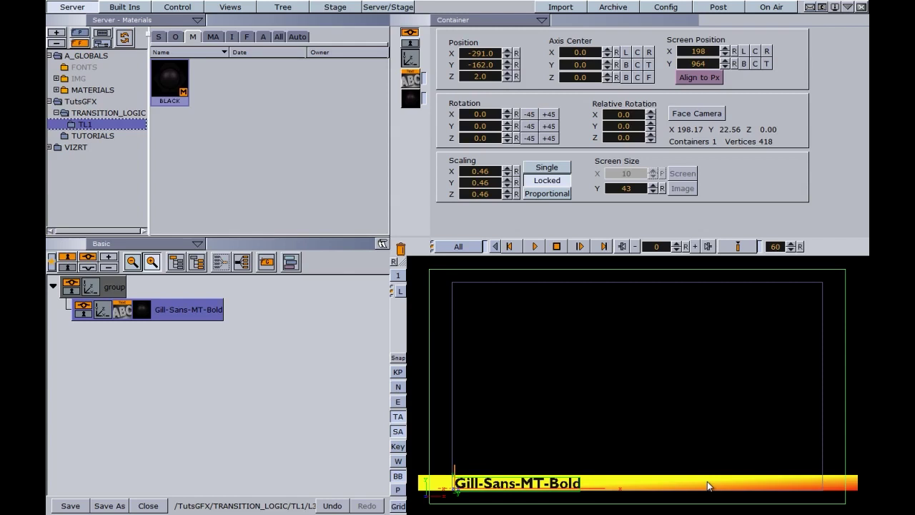
click(483, 77)
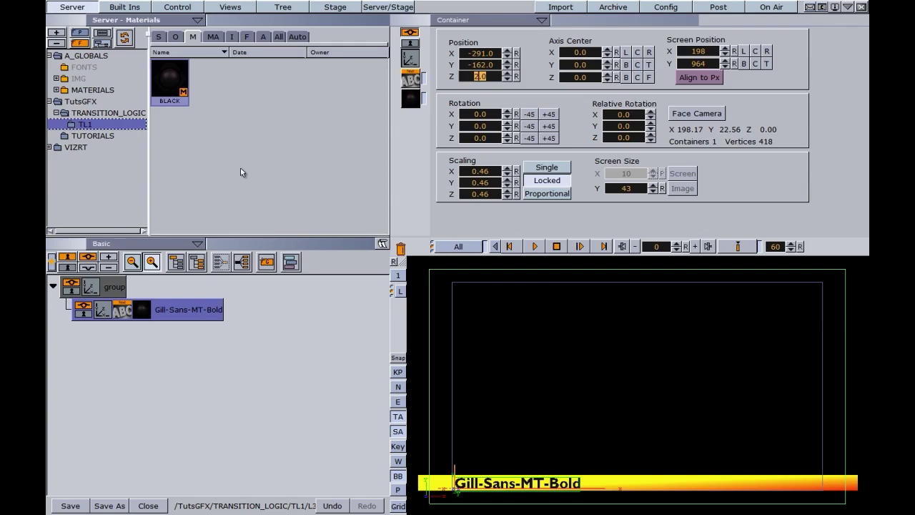
Add the ControlText plugin from the Control plugins to the Gill-Sans-MT-Bold text container.
click(126, 8)
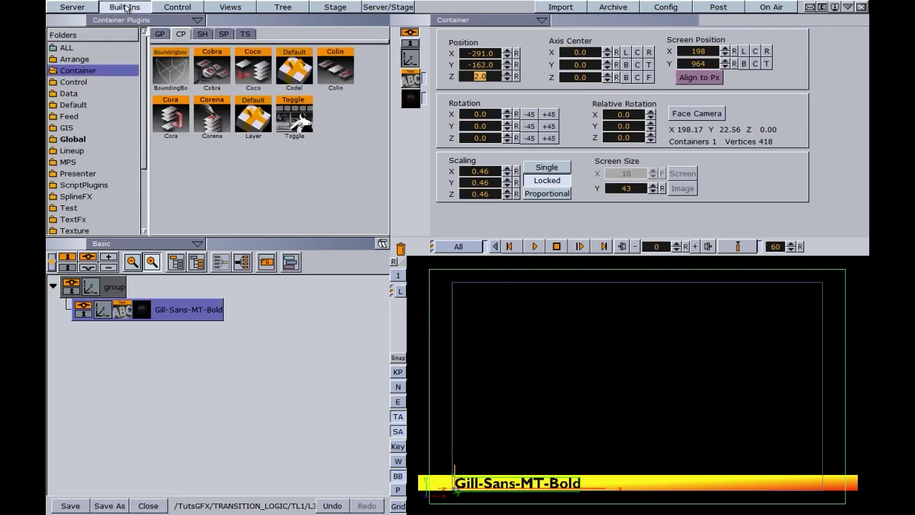
click(73, 81)
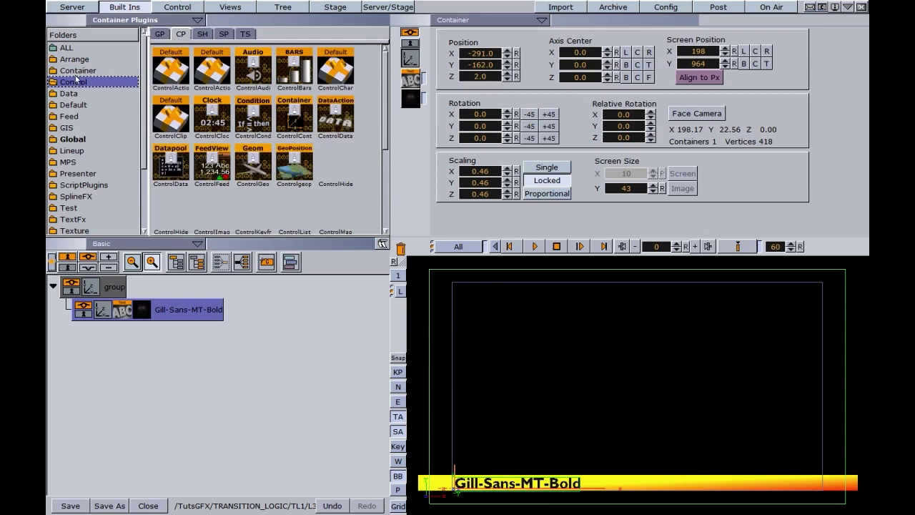
scroll(388, 128, down, 3)
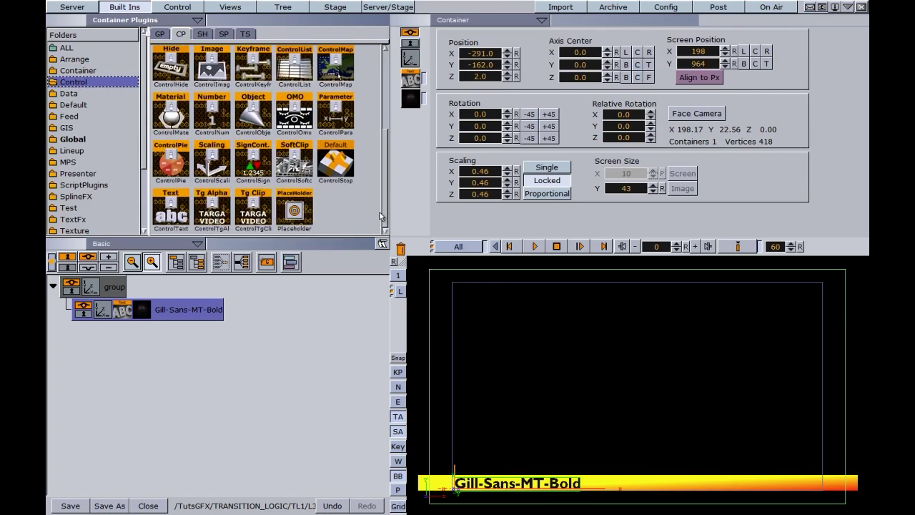
drag(170, 212, 162, 308)
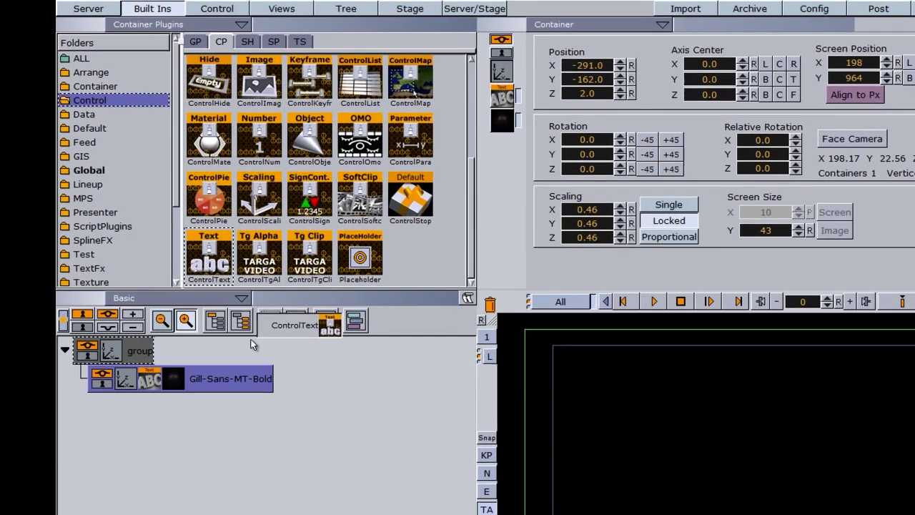
drag(226, 429, 228, 434)
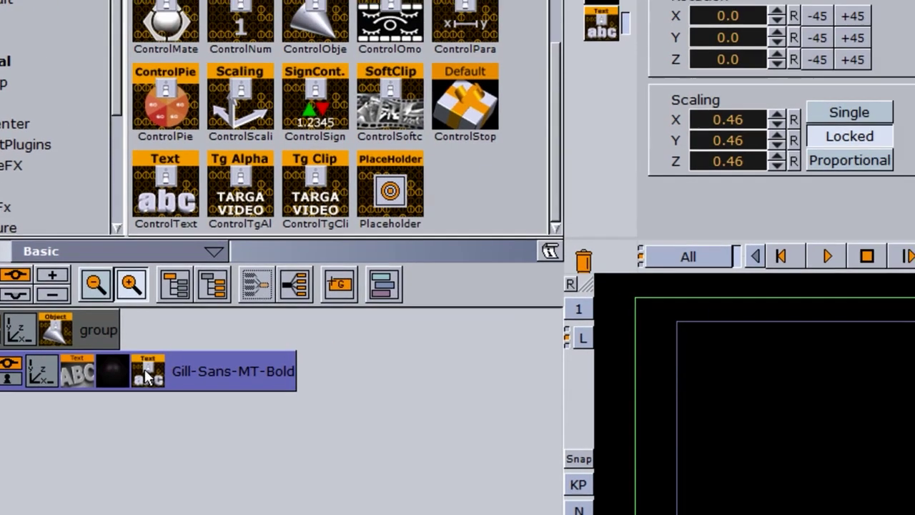
Set the text container's ControlText field identifier to 01 and select its description text.
click(217, 348)
drag(303, 91, 279, 87)
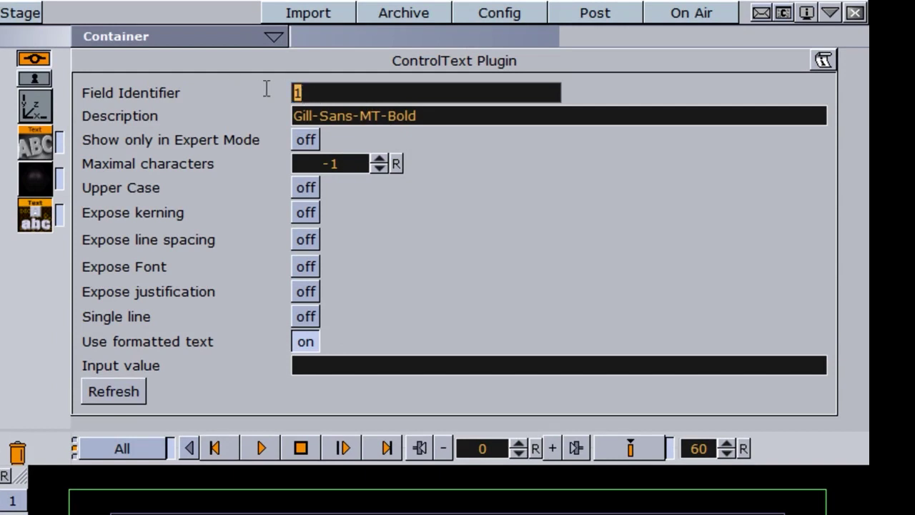
text(01)
drag(472, 116, 300, 116)
key(shift+Right)
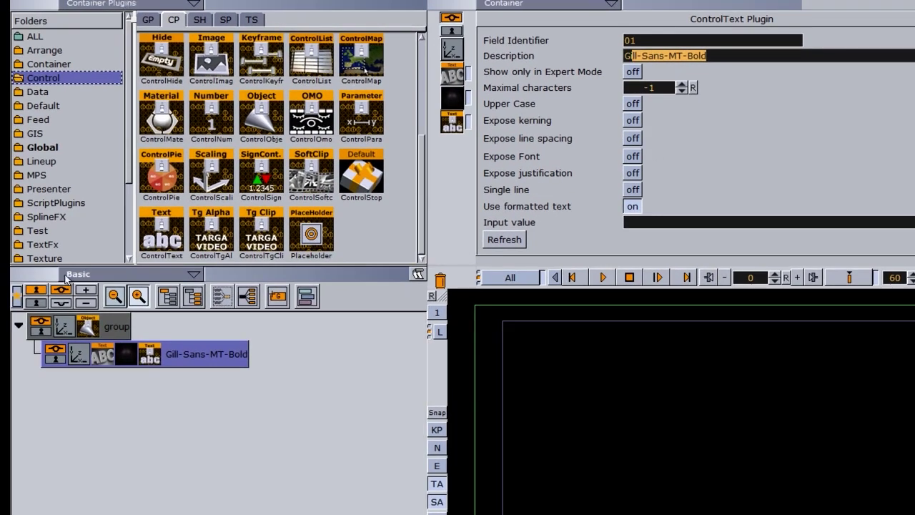
Set the group's ControlObject description to L3 BOTTOM and turn Transition Logic on.
click(89, 326)
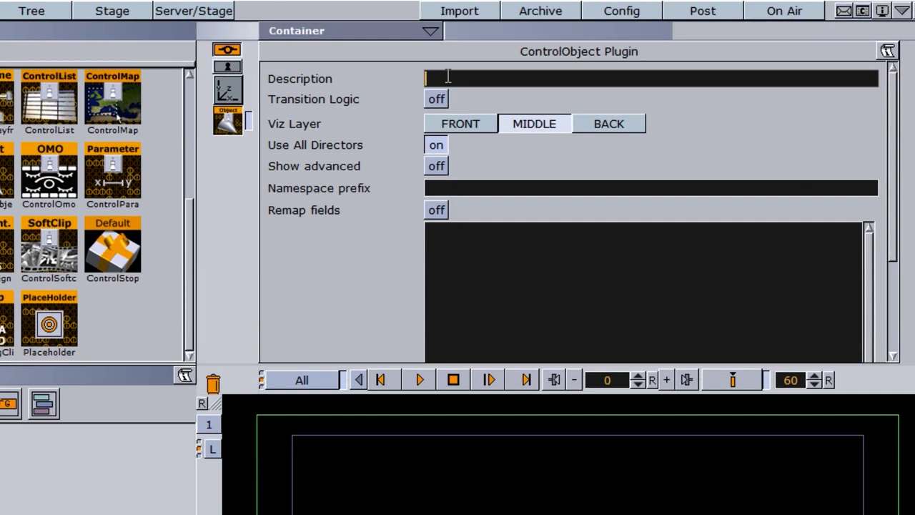
text(L3 BOTTOM)
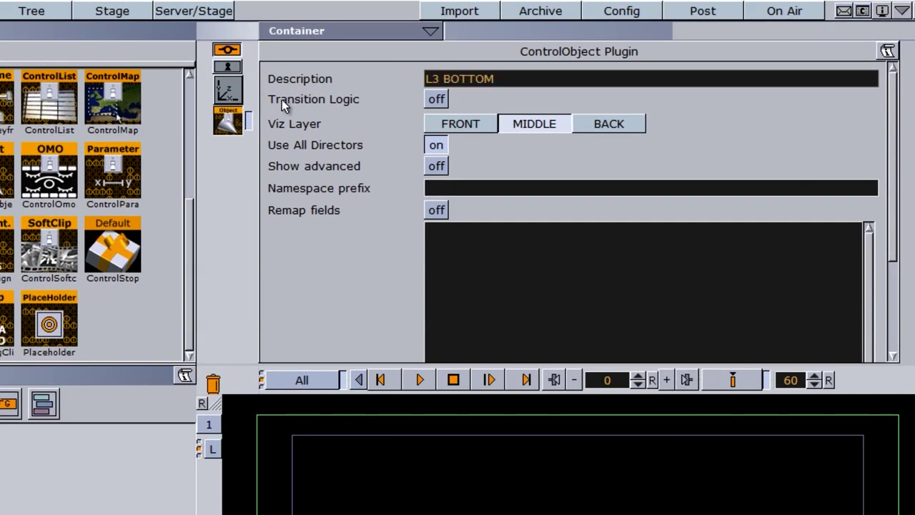
click(436, 100)
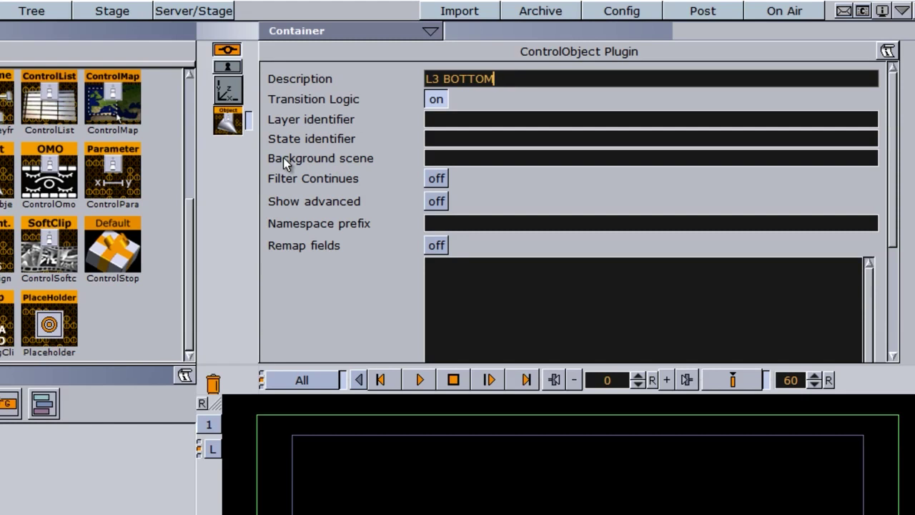
Set the ControlObject's background scene to MASTER, matching the scene in the TL1 folder.
click(444, 158)
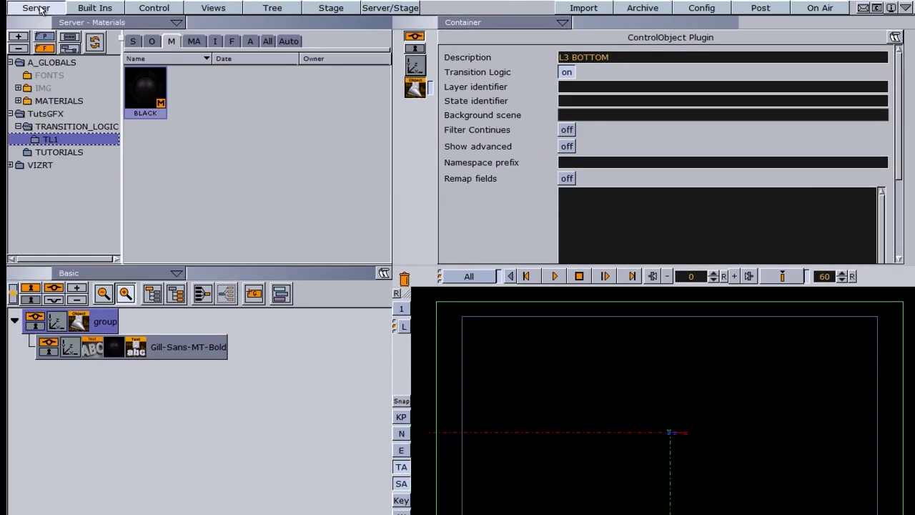
click(39, 9)
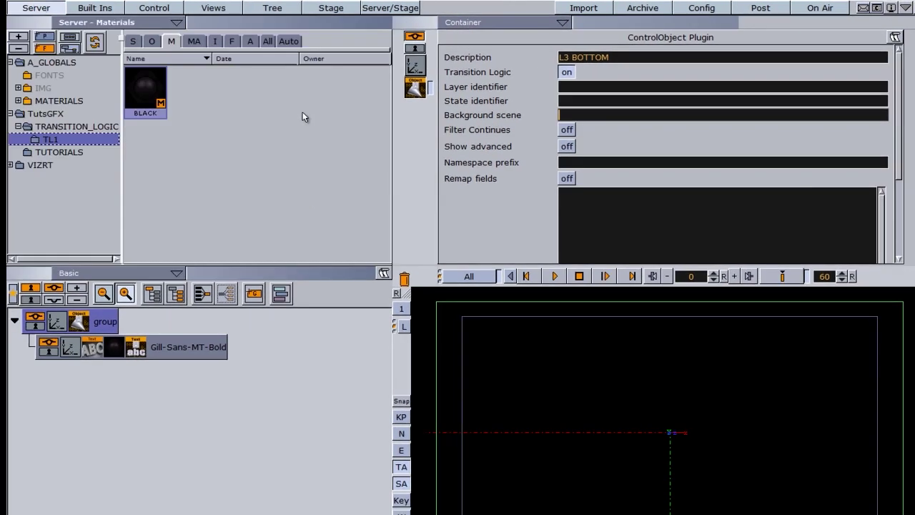
click(133, 40)
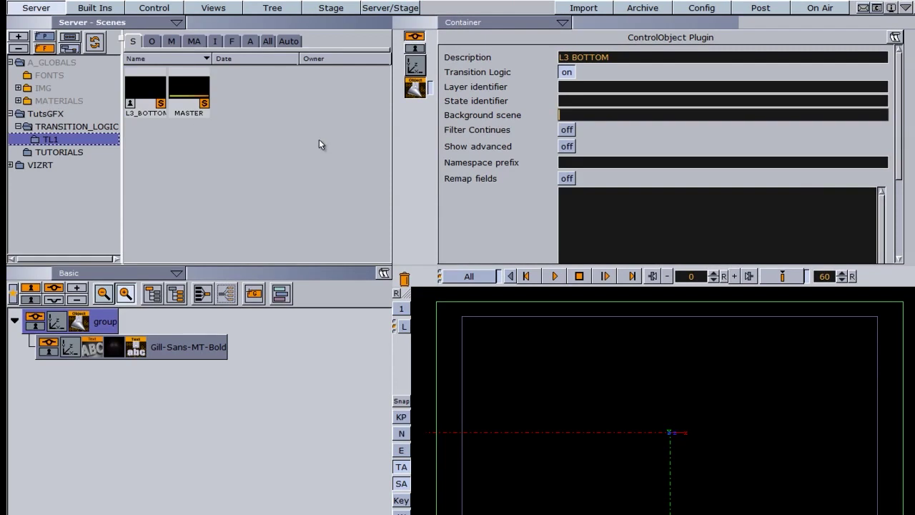
drag(184, 92, 560, 113)
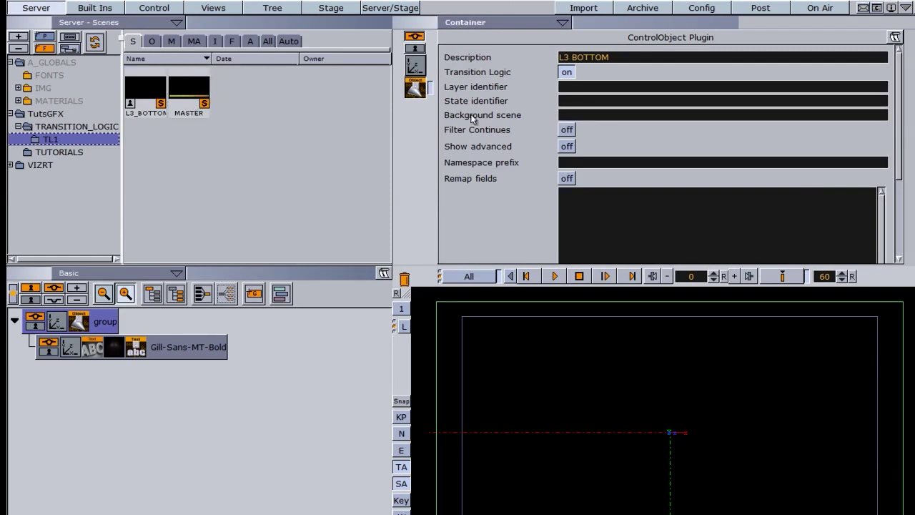
click(565, 116)
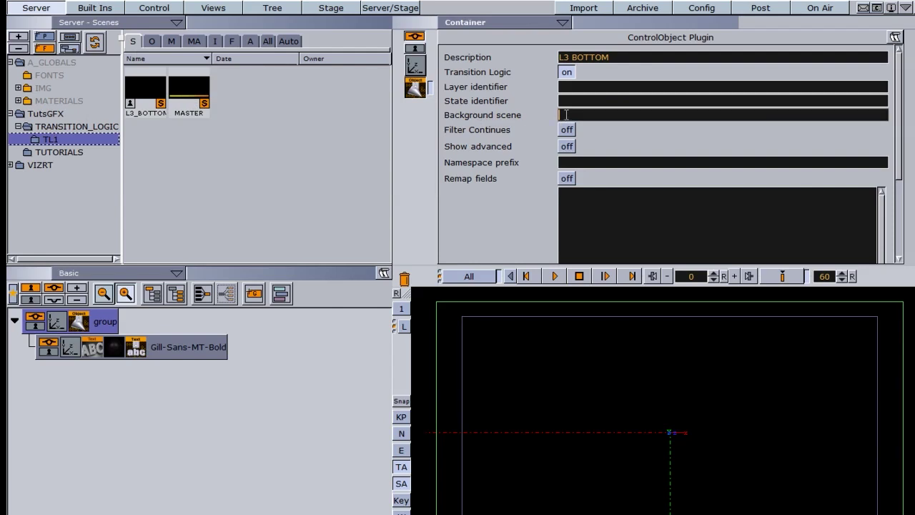
text(MASTER)
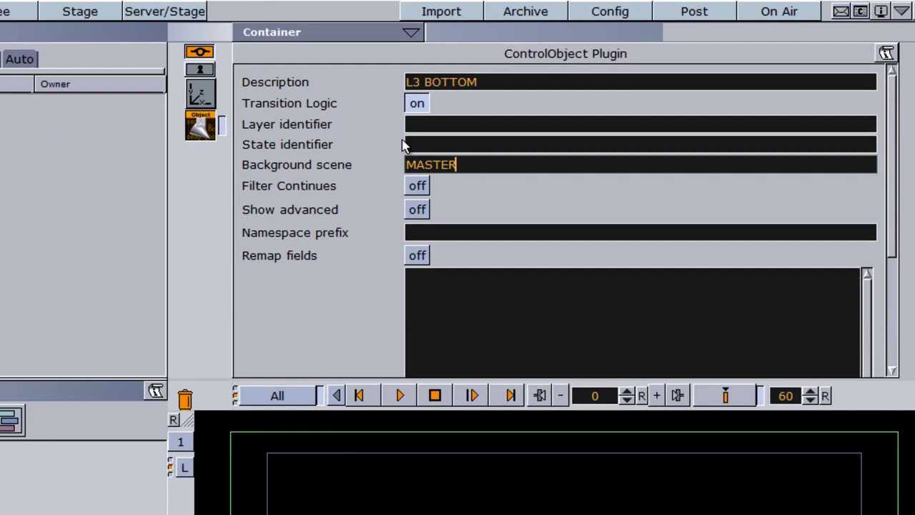
Set the ControlObject's layer identifier to L3 and its state identifier to A.
click(430, 124)
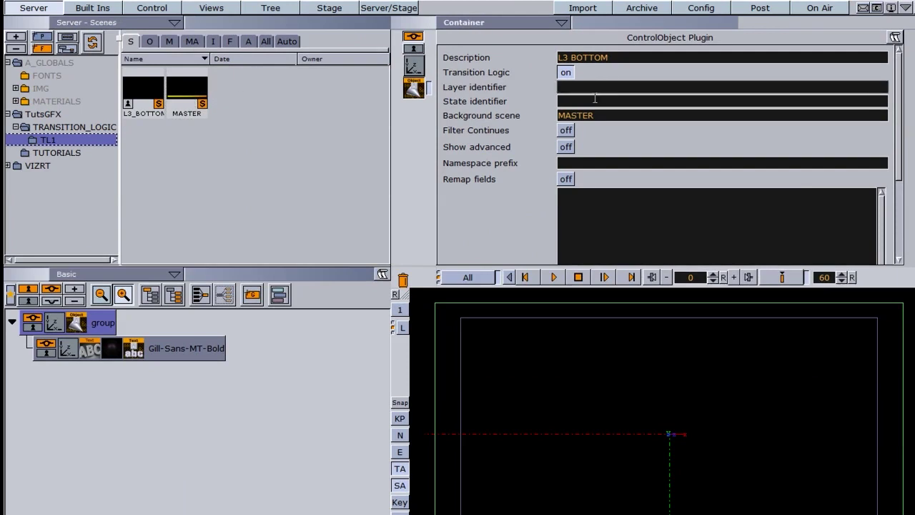
text(L3)
click(573, 101)
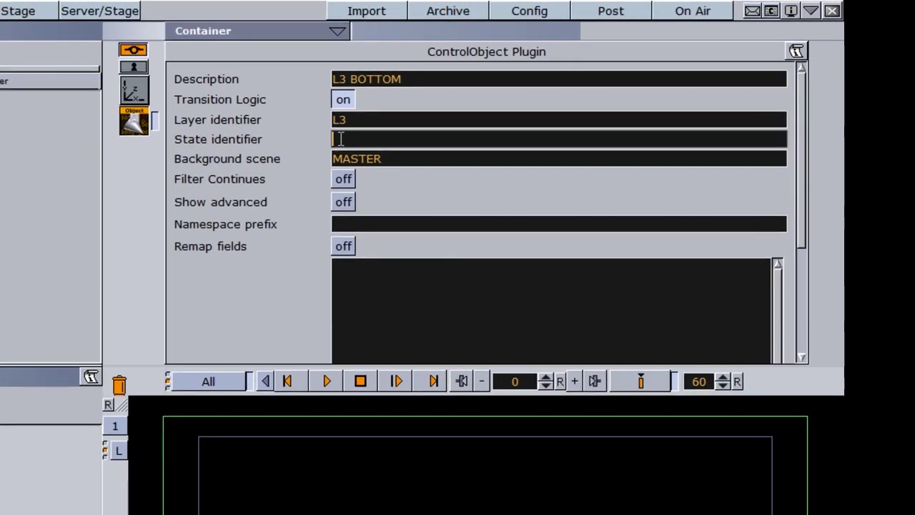
text(A)
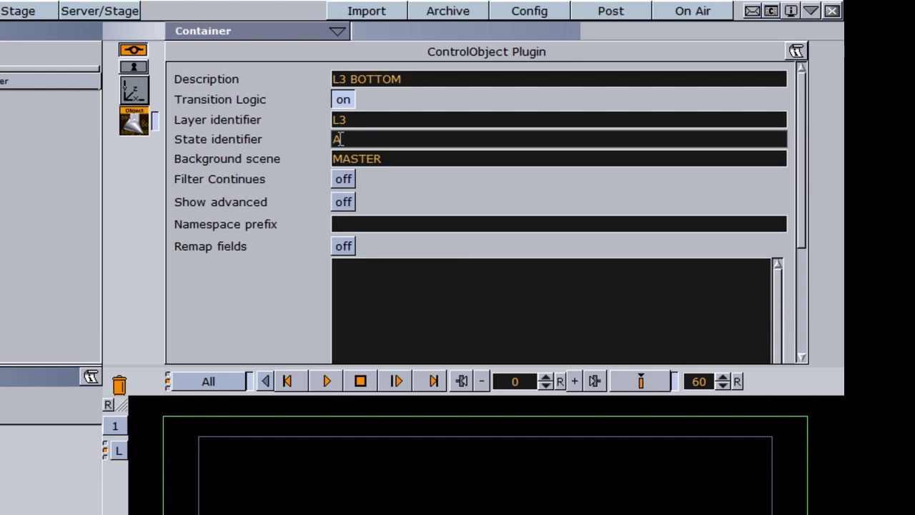
Deactivate the L3BOTTOM background image in the scene settings and save the scene.
click(273, 32)
click(200, 99)
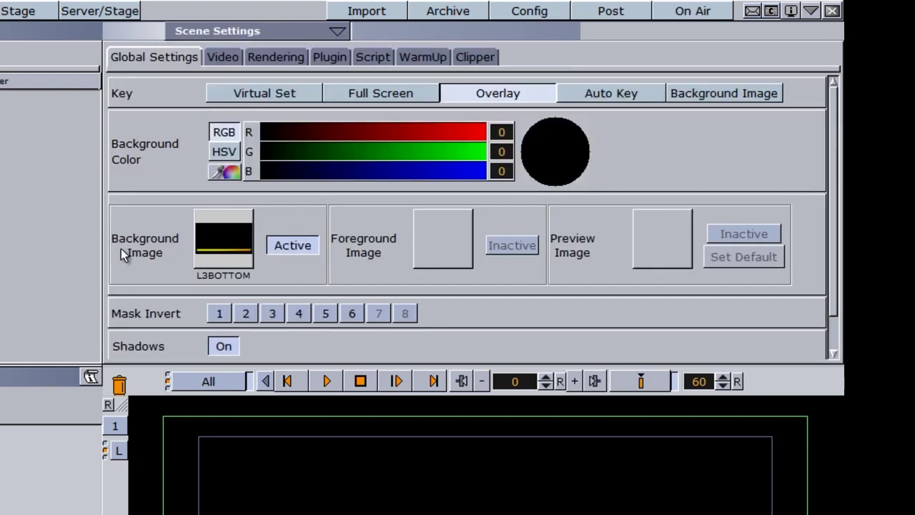
click(293, 245)
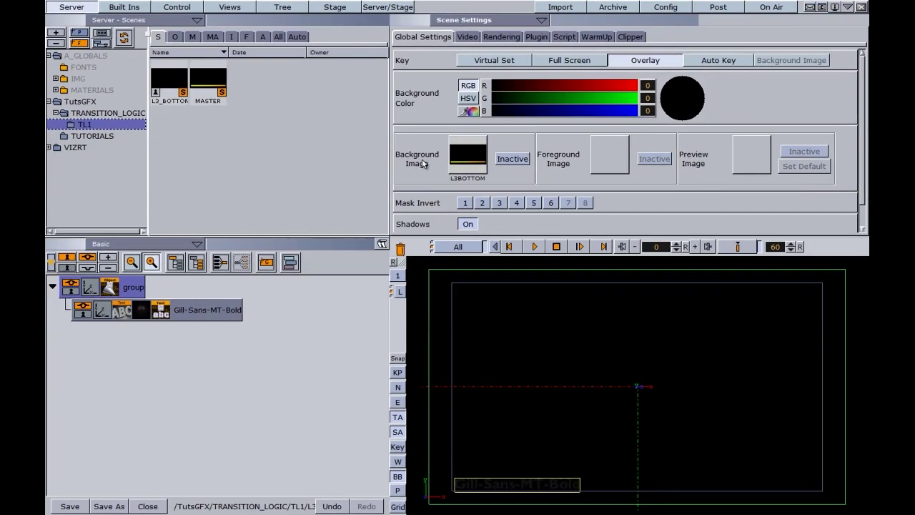
click(69, 506)
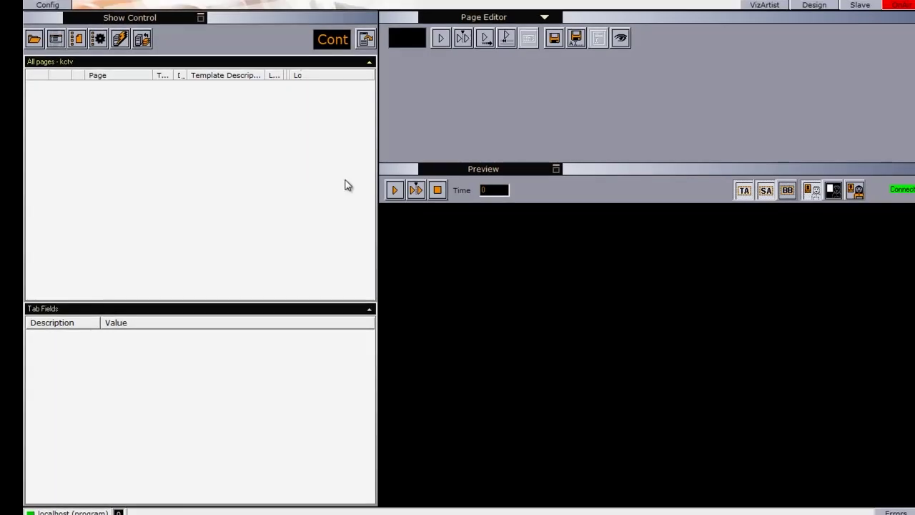
In Viz Trio, import the L3_BOTTOM scene from TutsGFX/TRANSITION_LOGIC/TL1 into the show's page list.
click(544, 17)
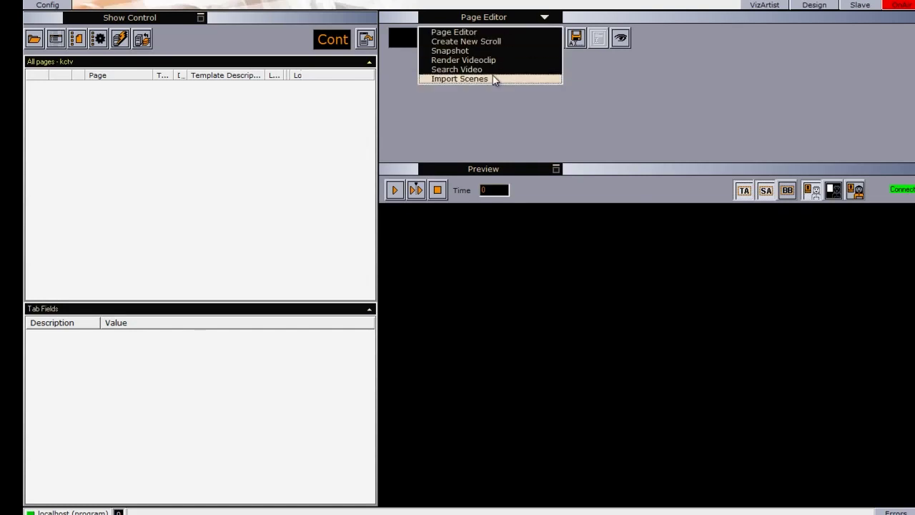
click(493, 77)
click(398, 51)
click(410, 61)
click(433, 67)
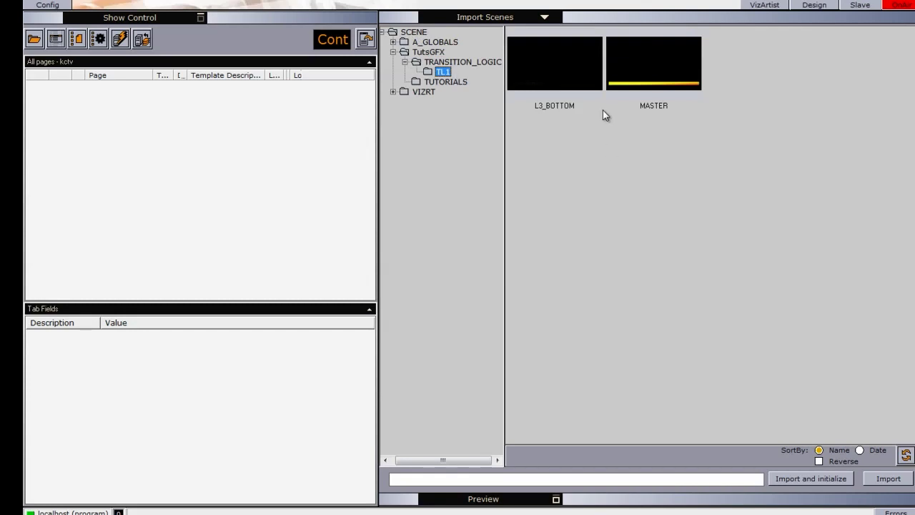
drag(558, 69, 173, 166)
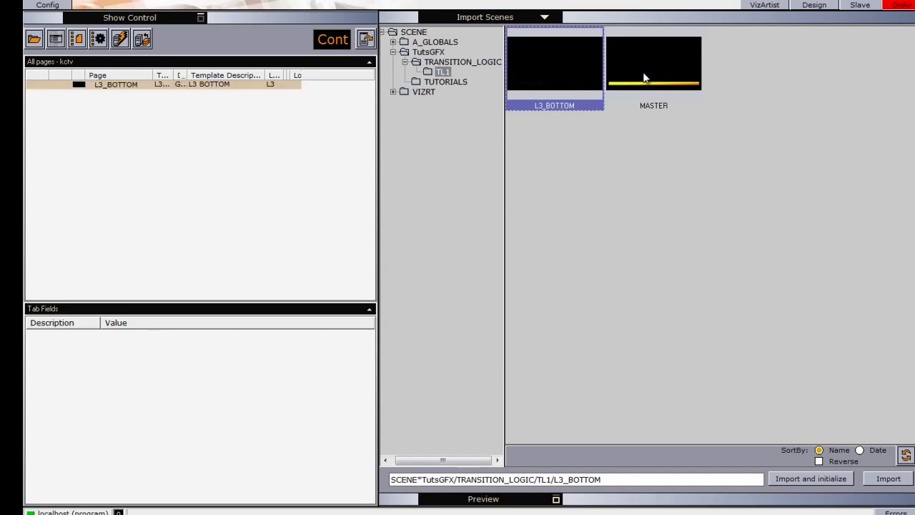
click(644, 79)
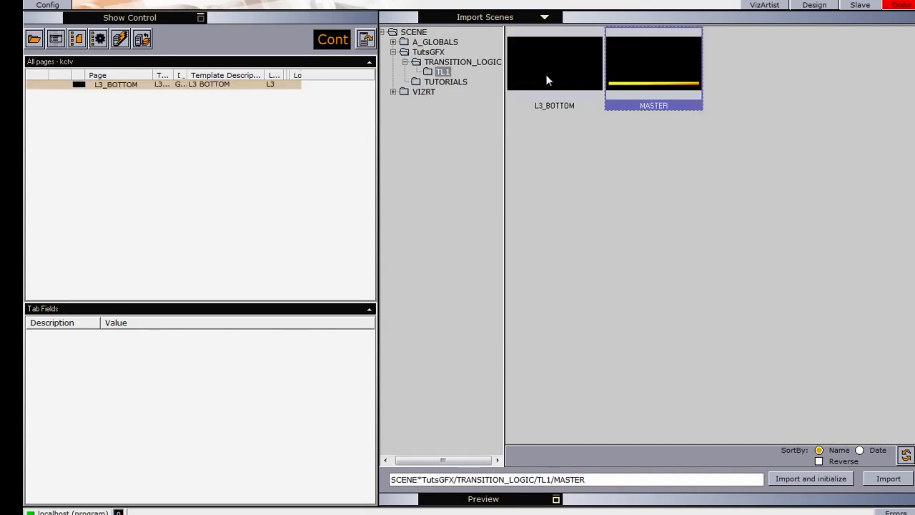
click(565, 89)
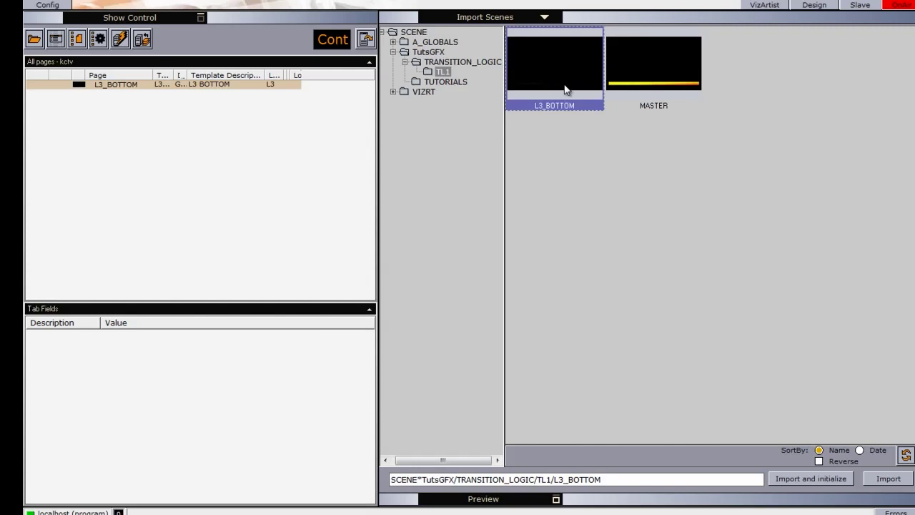
Read the L3_BOTTOM template, set its text to NAME ONE HERE and save it as new page 1000.
double_click(111, 86)
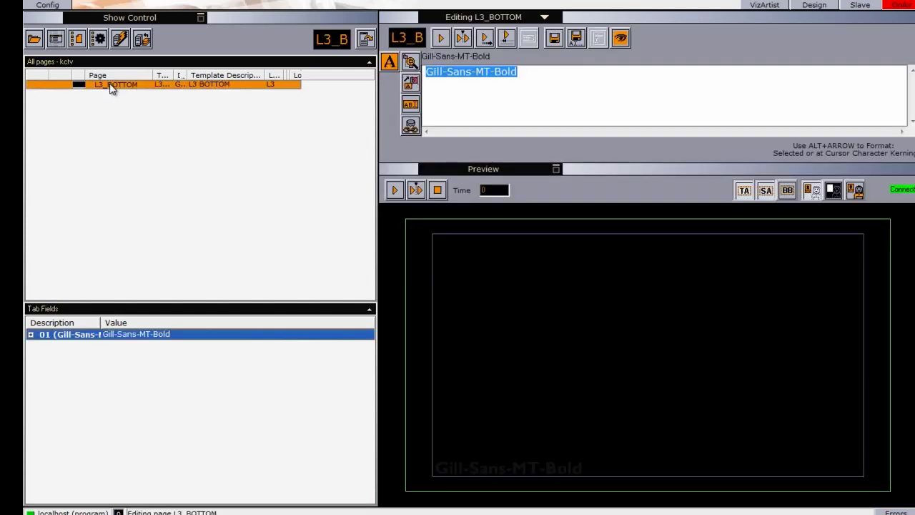
drag(551, 71, 425, 63)
text(NAME ONE HERE)
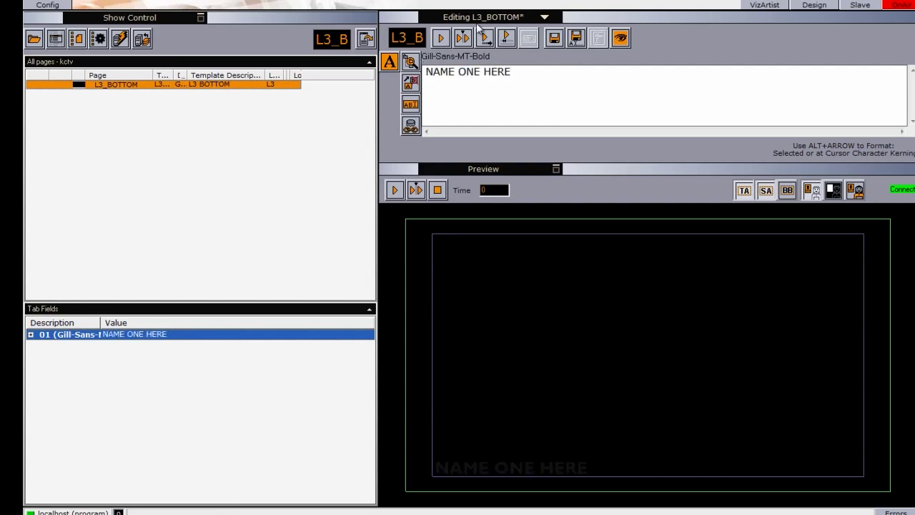
click(576, 39)
key(Return)
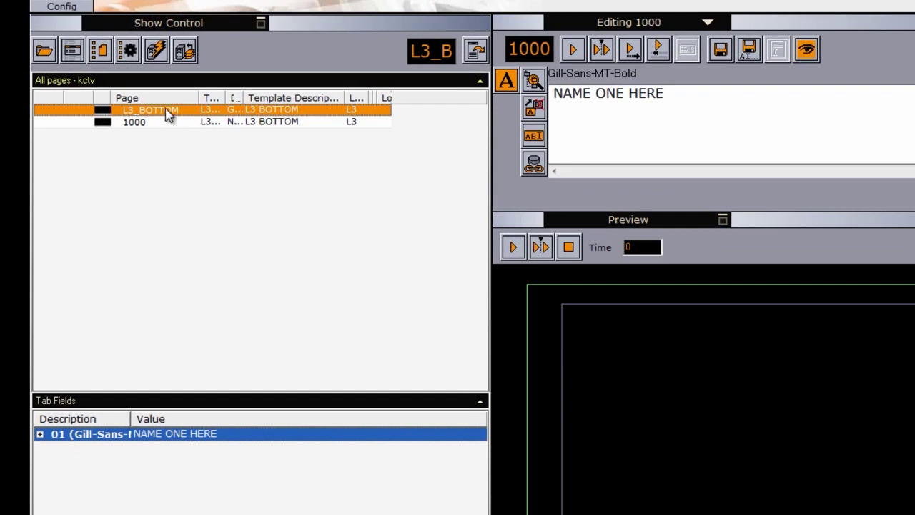
Direct-take the L3_BOTTOM template to air, return to Viz Trio and direct-take page 1000 over it.
right_click(170, 116)
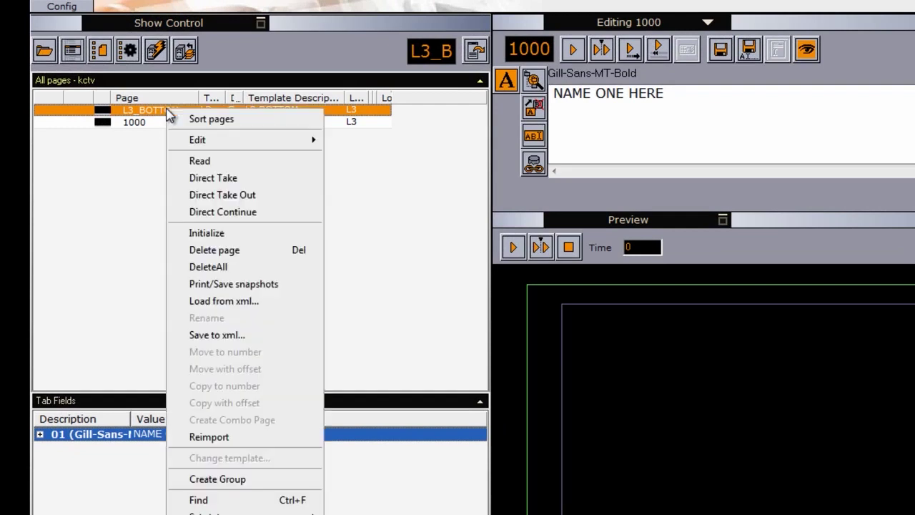
click(216, 179)
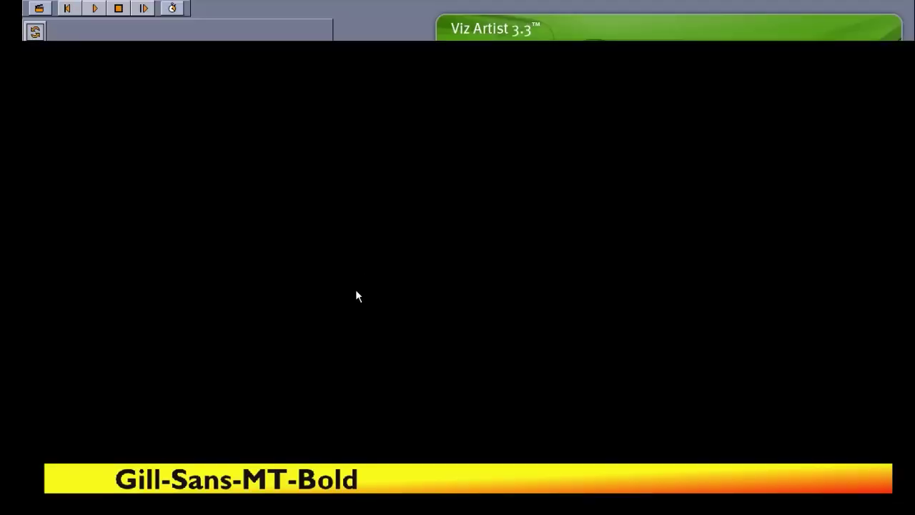
key(alt+Tab)
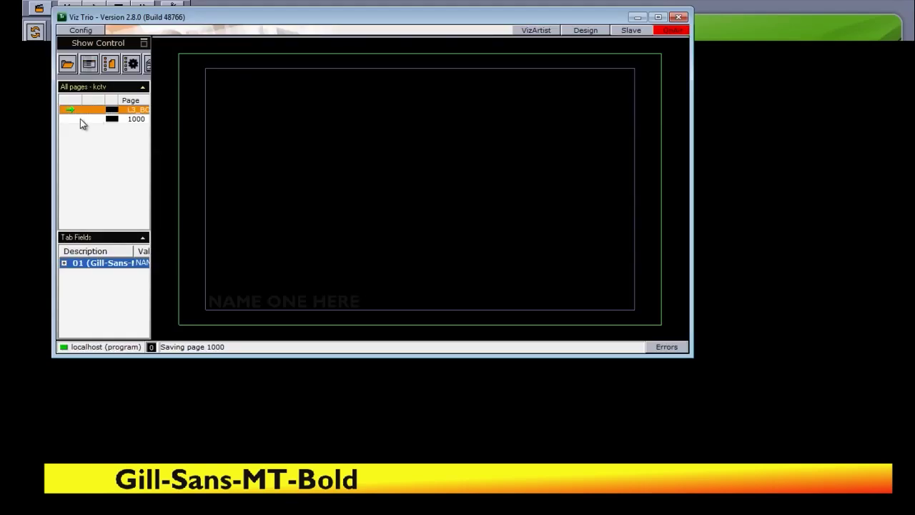
click(80, 119)
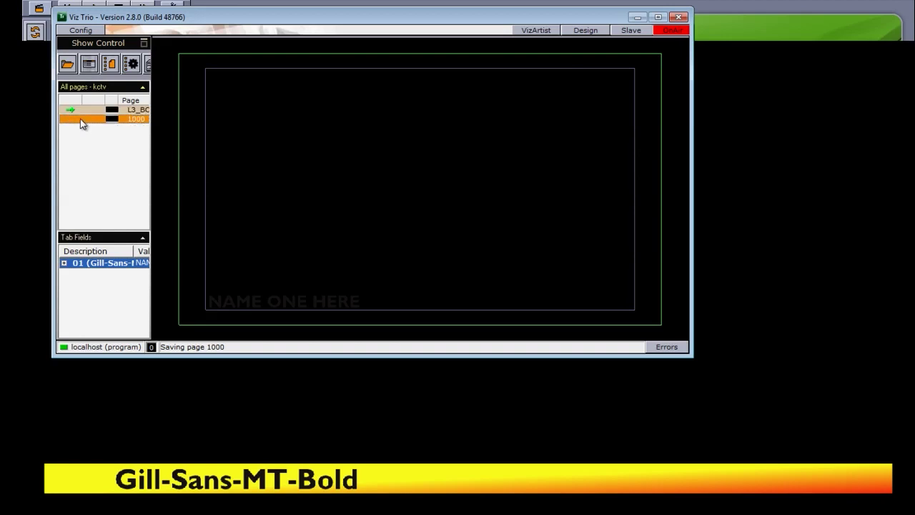
click(84, 123)
right_click(84, 123)
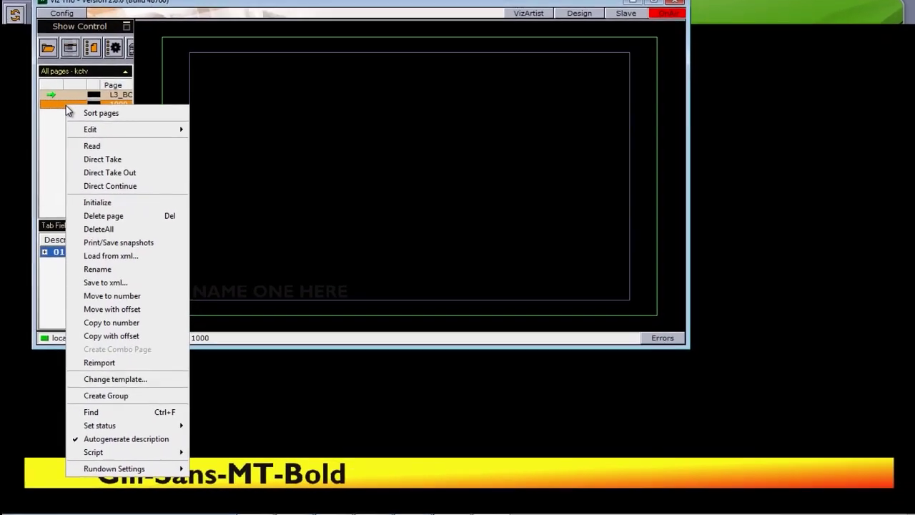
click(82, 156)
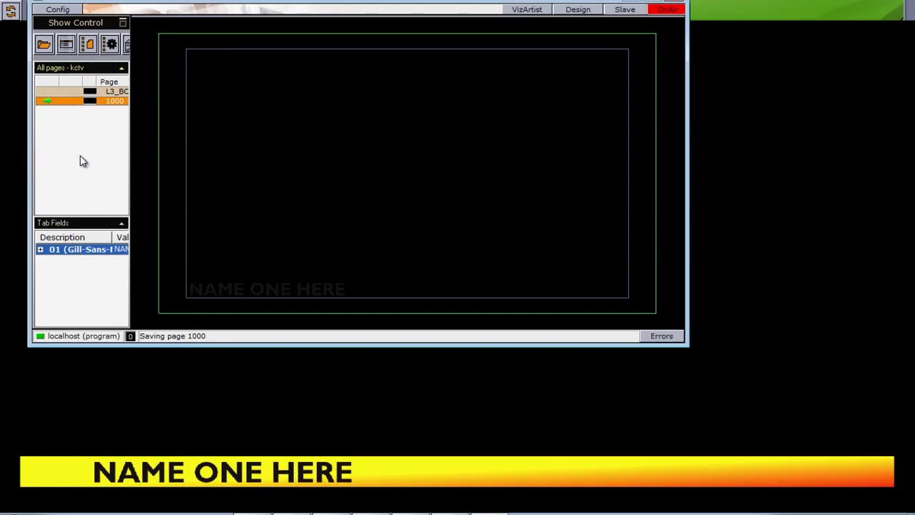
Replace page 1000 on air with a direct take of the L3_BOTTOM template, and take the template out.
right_click(74, 92)
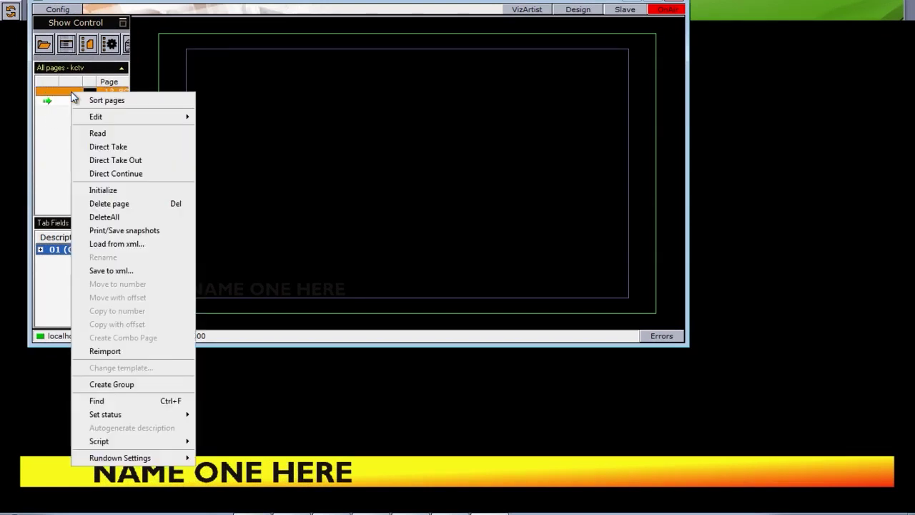
click(94, 148)
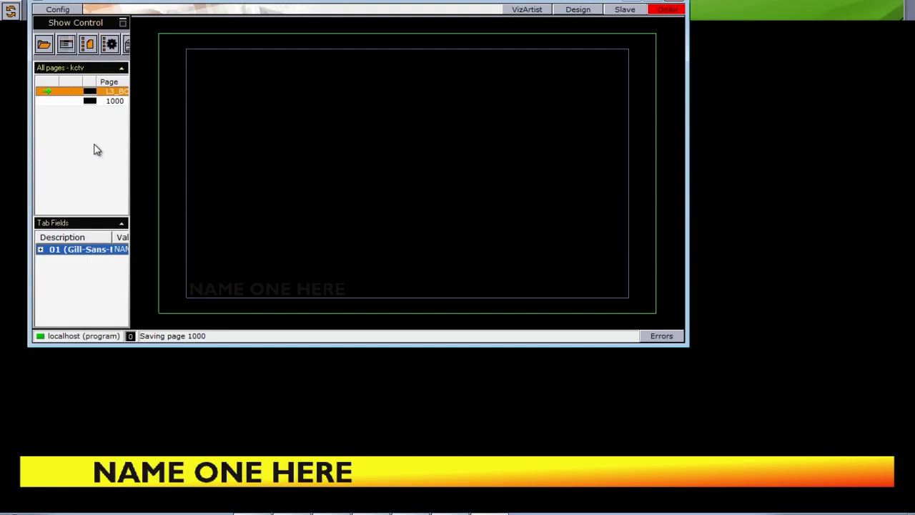
right_click(61, 91)
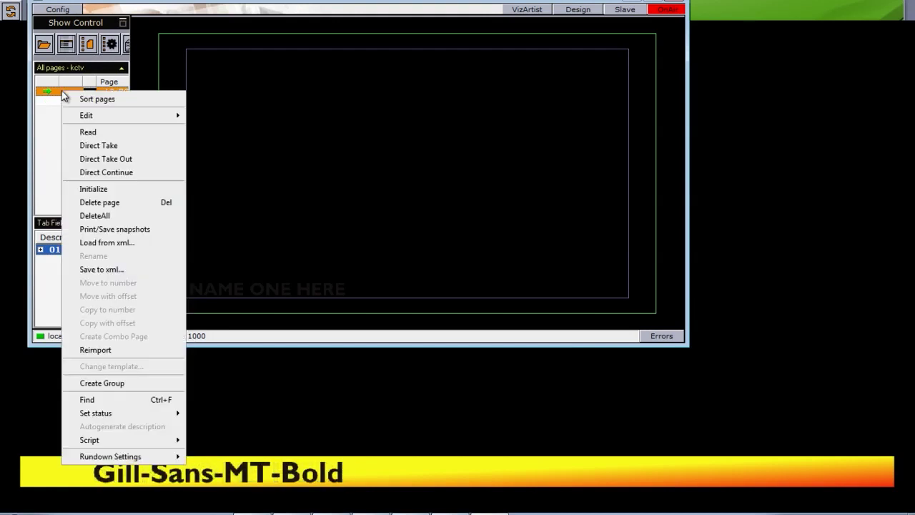
click(88, 159)
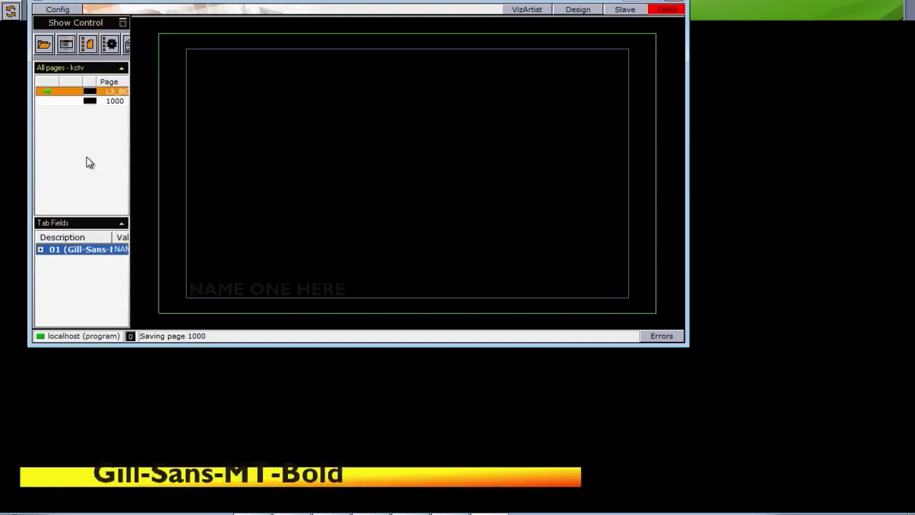
Direct-take L3_BOTTOM to air again, widen the page list and take the template out.
right_click(66, 92)
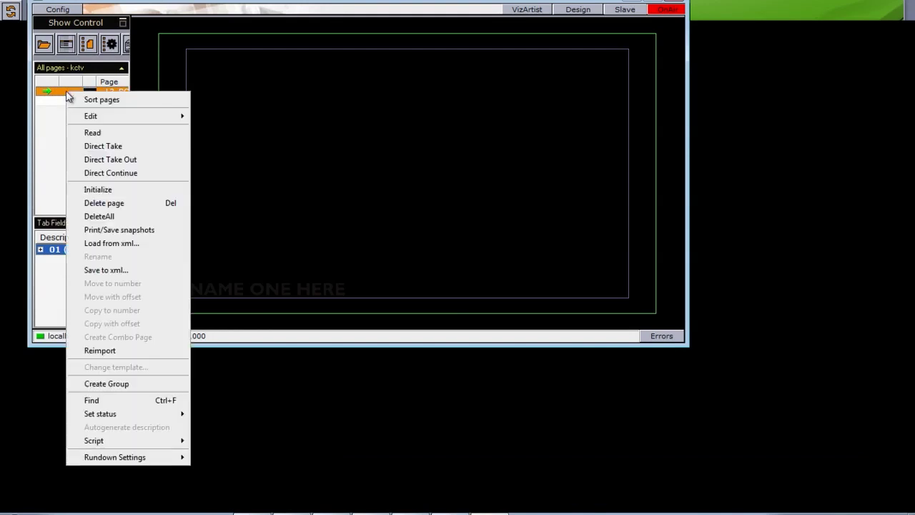
click(95, 148)
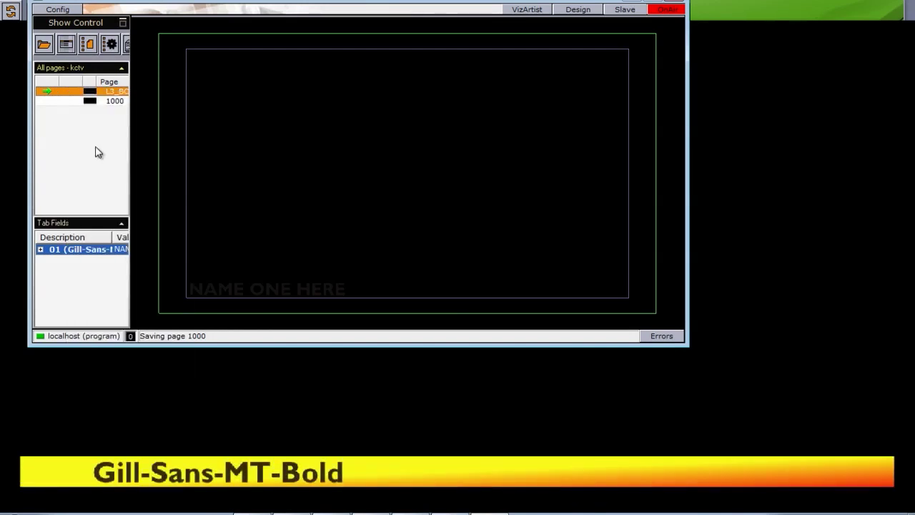
drag(130, 152, 288, 150)
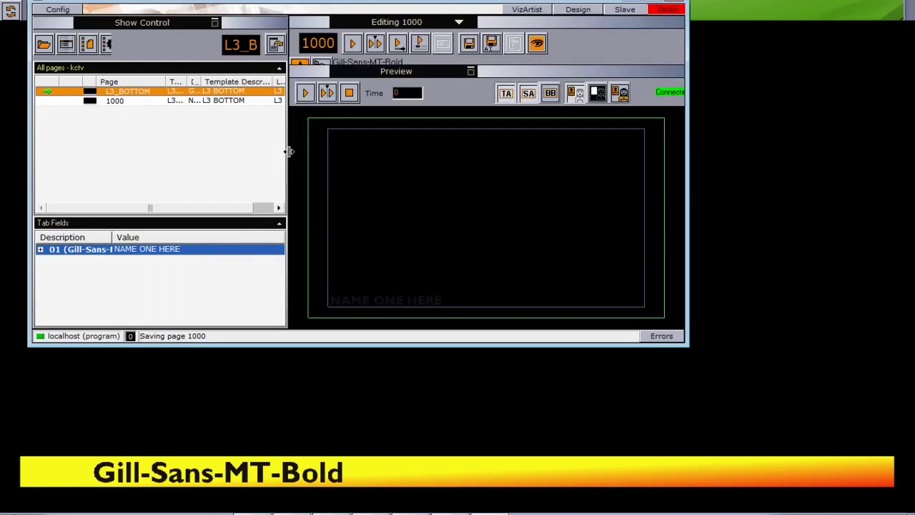
right_click(137, 90)
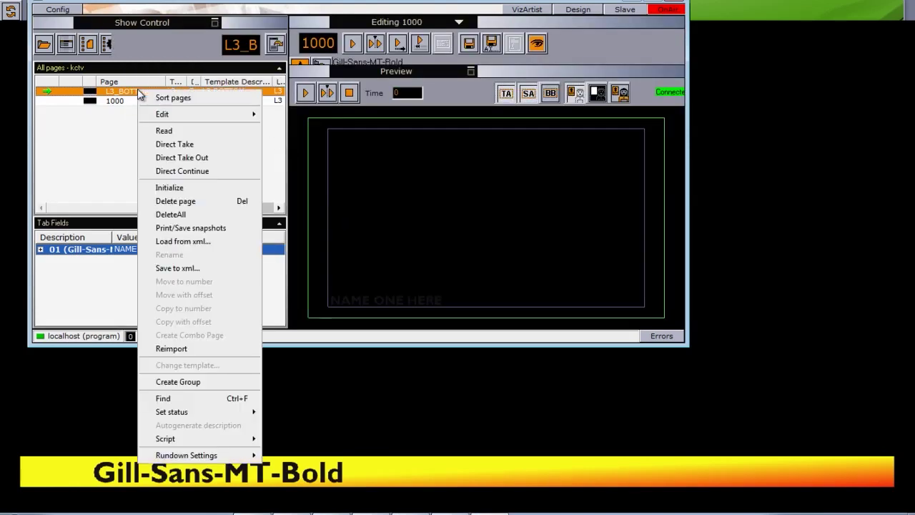
click(172, 158)
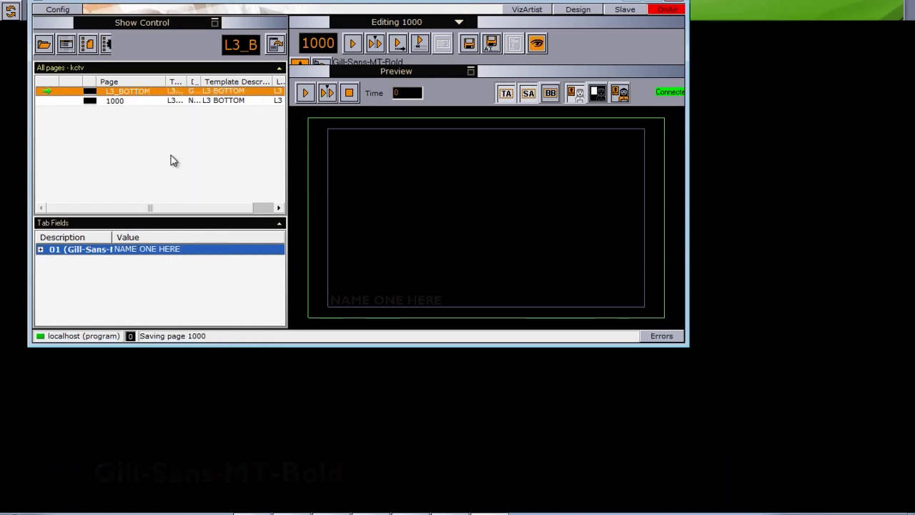
Direct-take page 1000 to air with the lower third off screen.
click(120, 103)
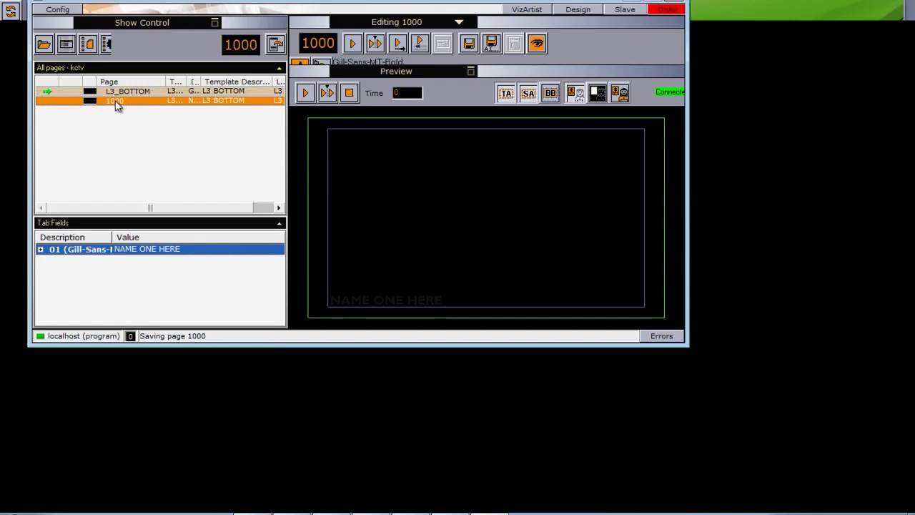
right_click(118, 105)
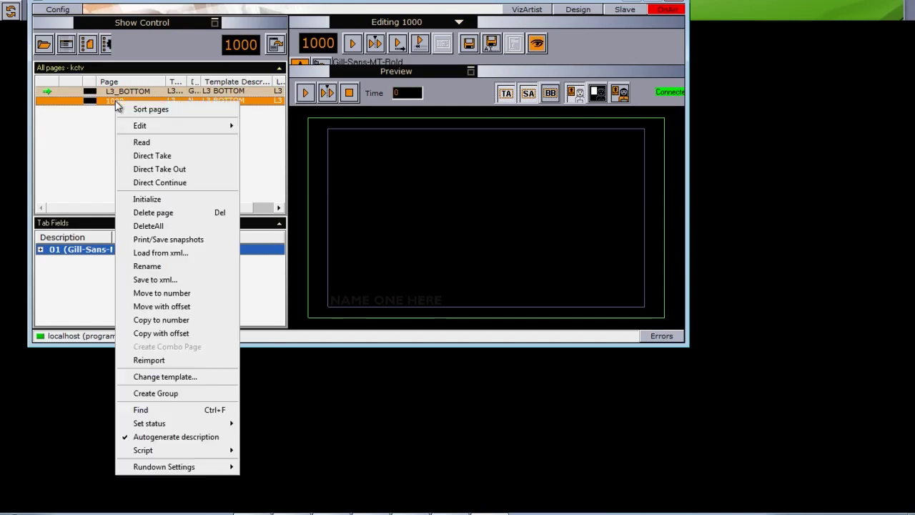
click(145, 153)
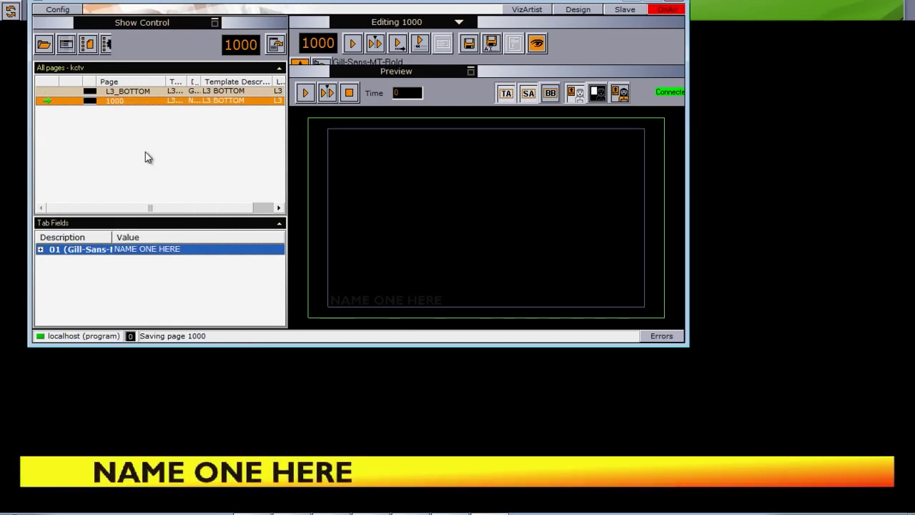
Direct-take L3_BOTTOM over the on-air page 1000 and take the lower third out.
right_click(135, 94)
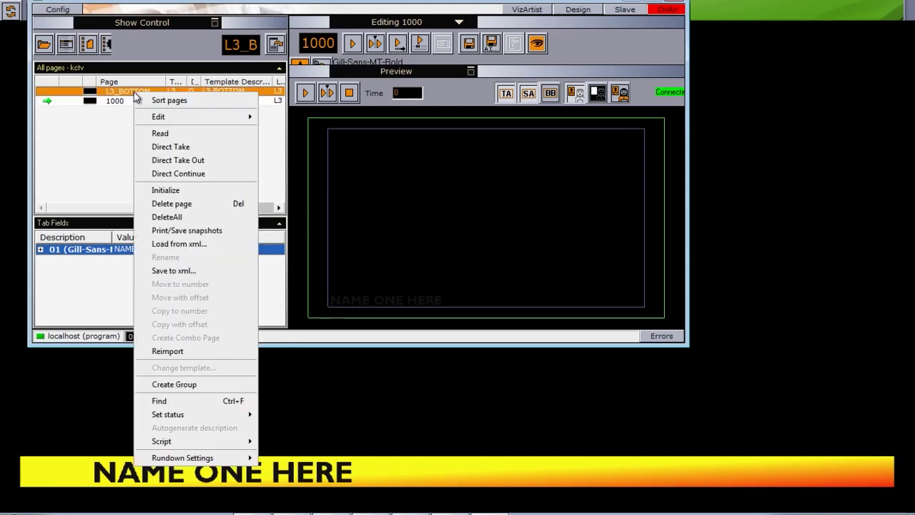
click(160, 147)
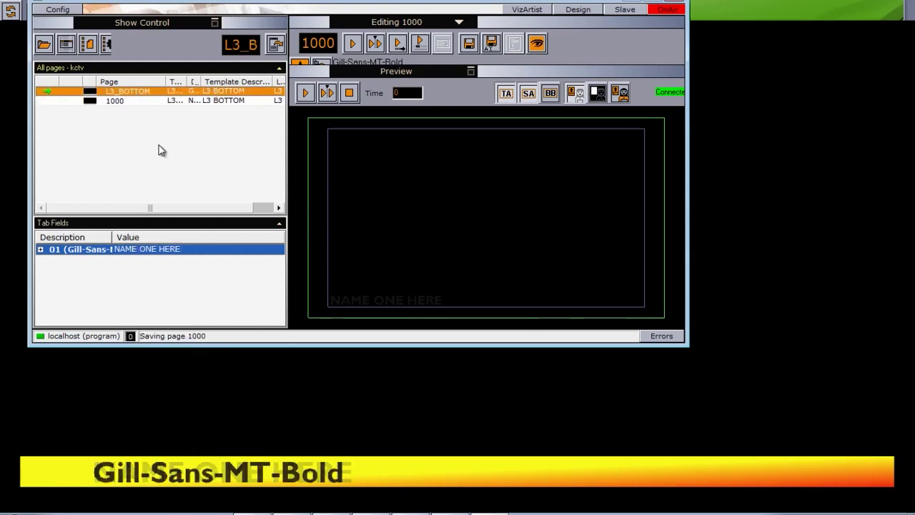
right_click(141, 94)
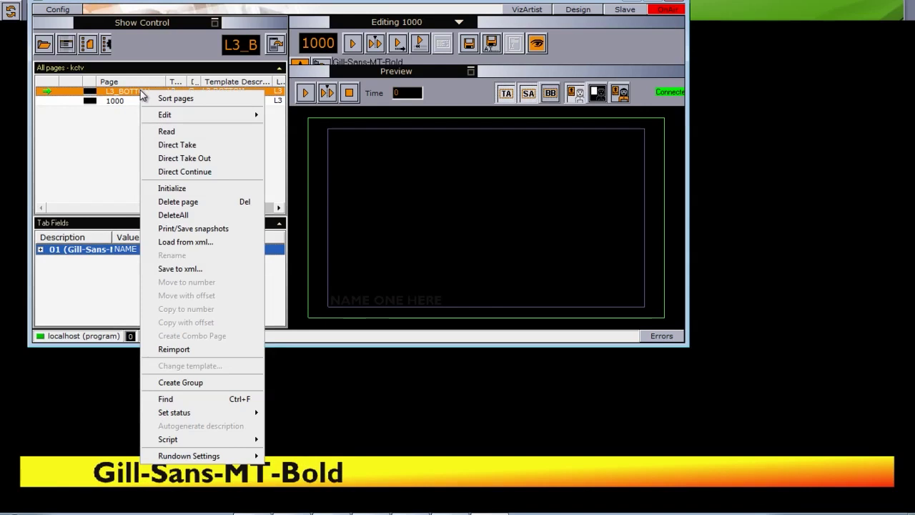
click(172, 158)
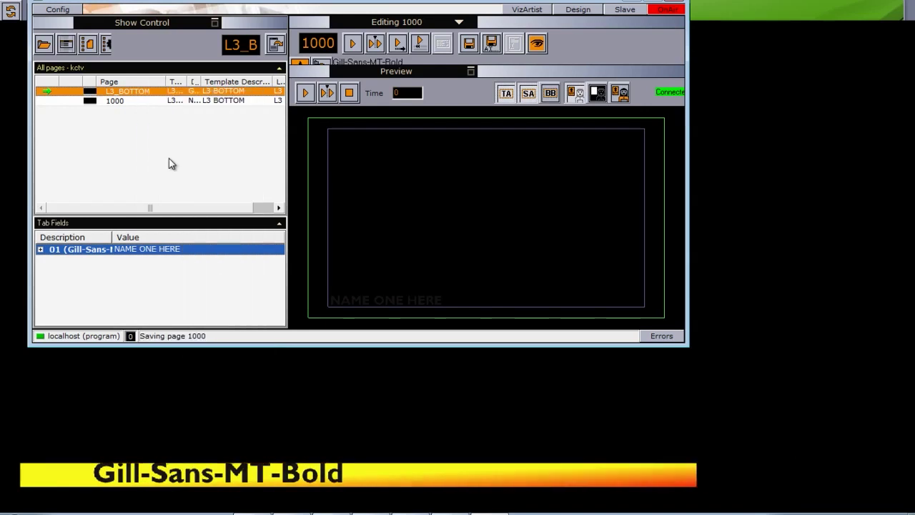